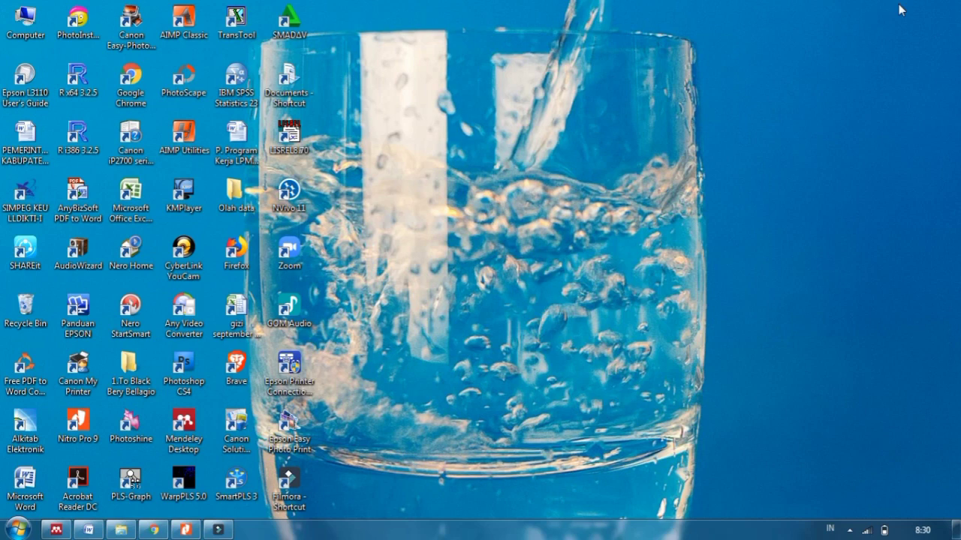
- Search Google in Chrome for mendeley and open the Download Mendeley Desktop page
left_click(123, 531)
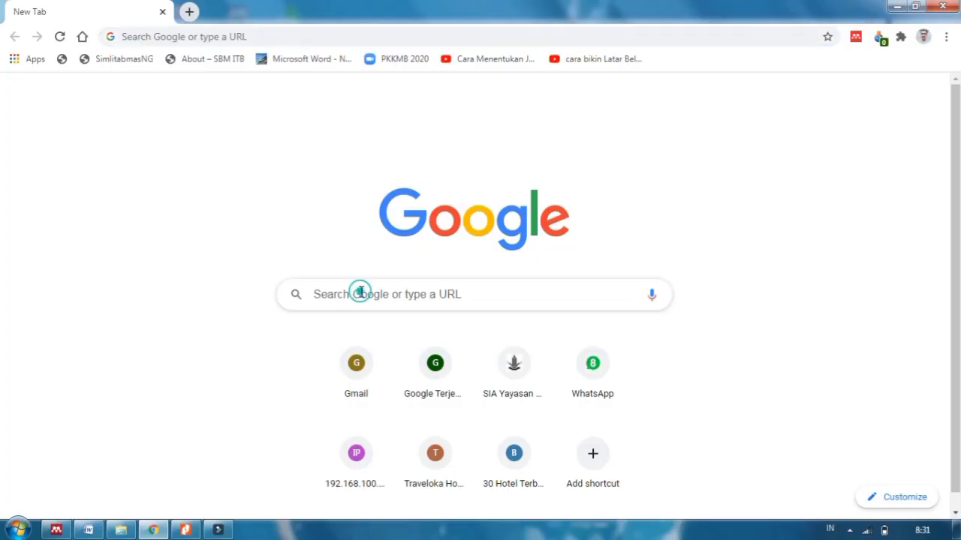
left_click(361, 292)
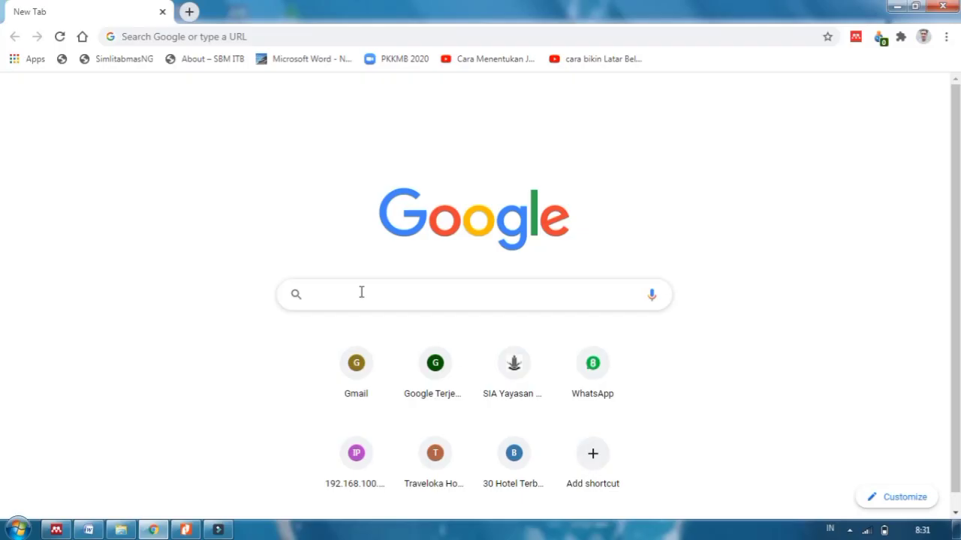
type("men")
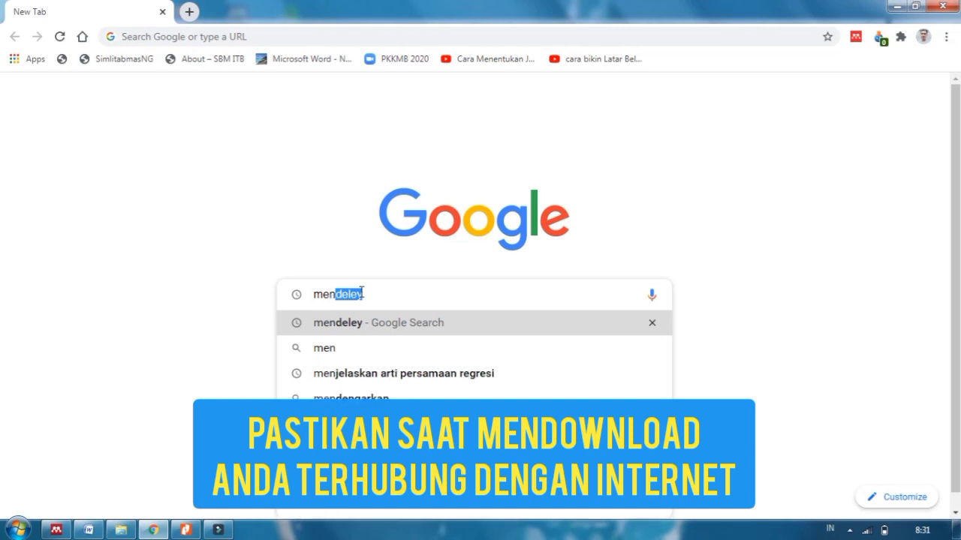
type("deley")
key("Return")
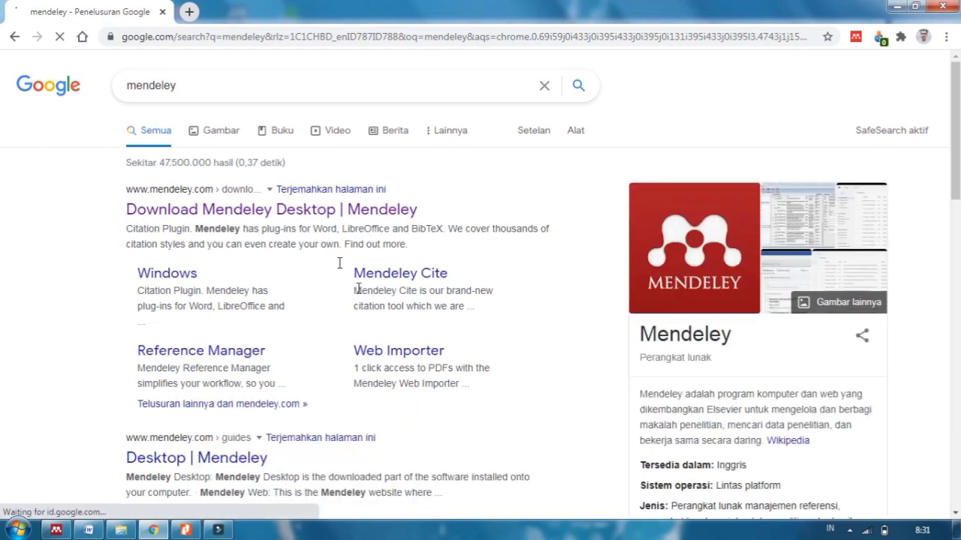
left_click(316, 217)
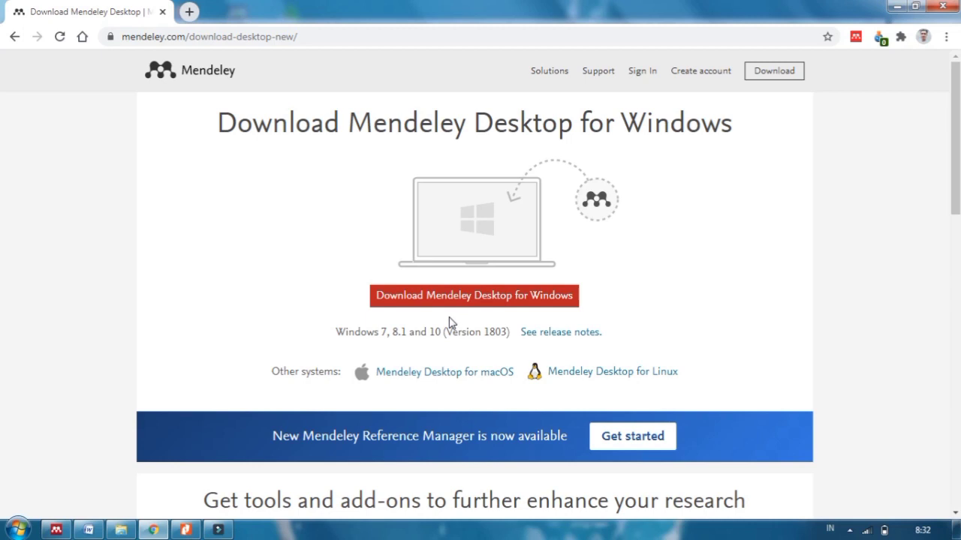
- Minimize the browser and folder windows, and bring up Mendeley Desktop in a maximized window
left_click(894, 8)
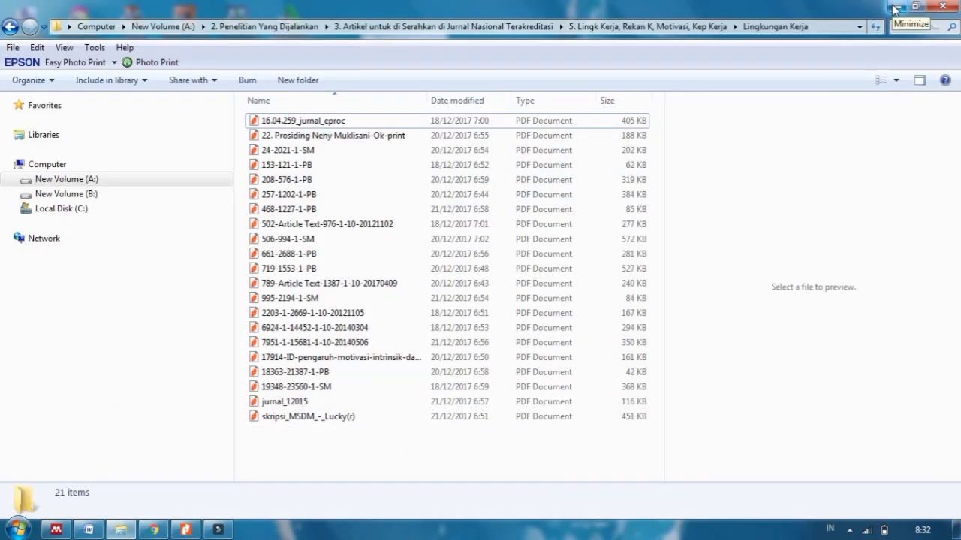
left_click(894, 8)
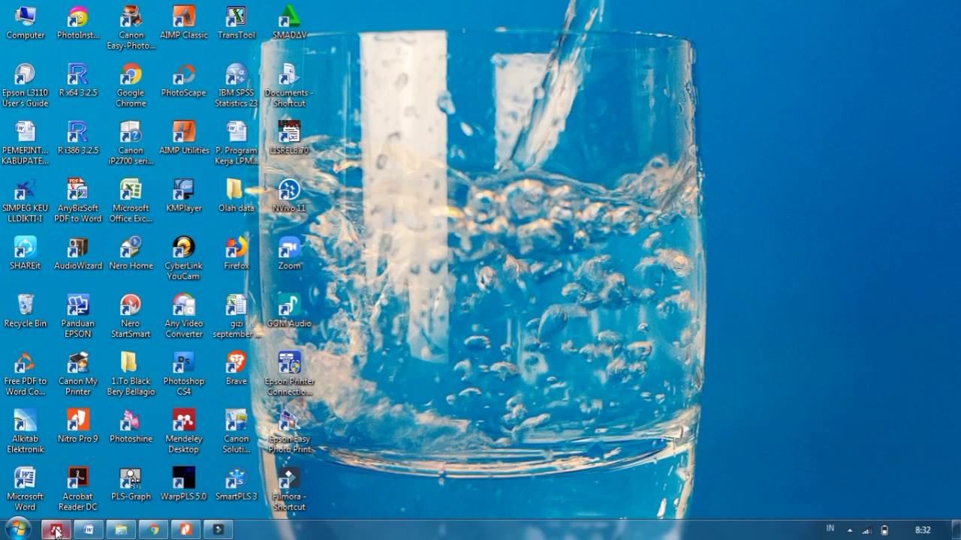
mouse_move(55, 531)
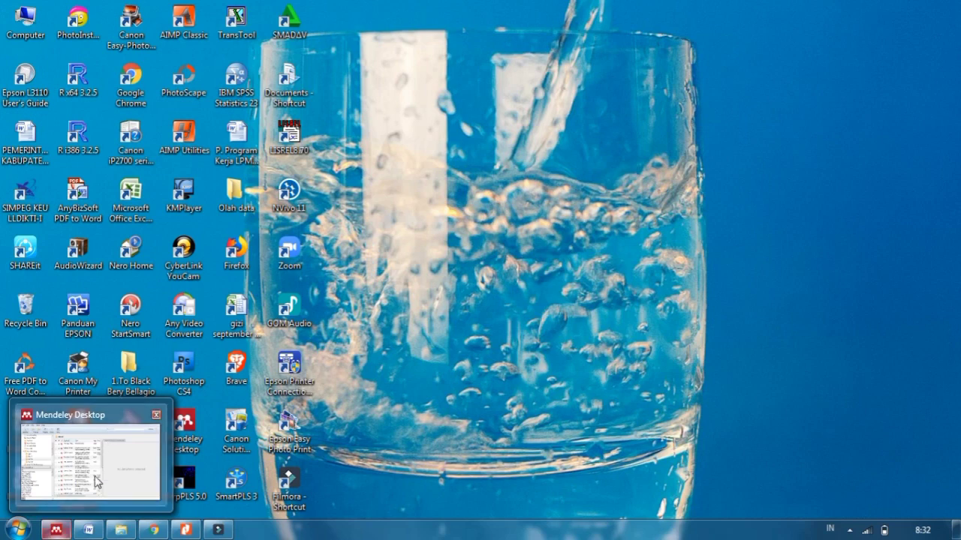
left_click(107, 445)
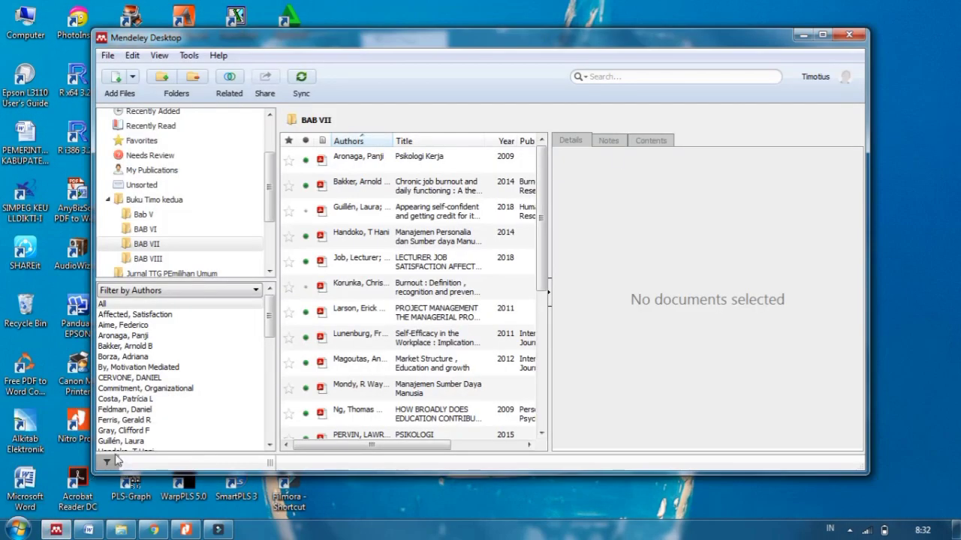
left_click(823, 34)
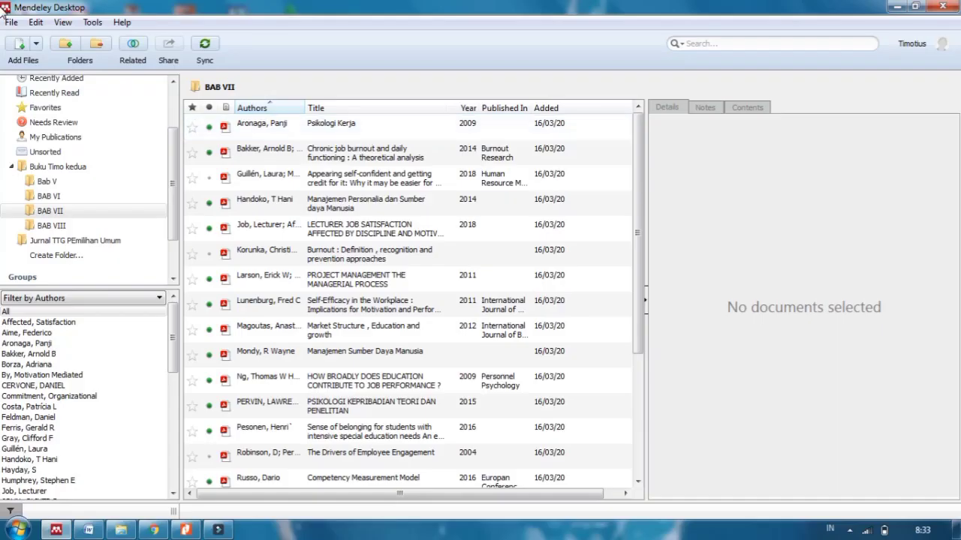
- Look at Mendeley's Add Files dialog and its command for the MS Word plugin, closing both
left_click(35, 48)
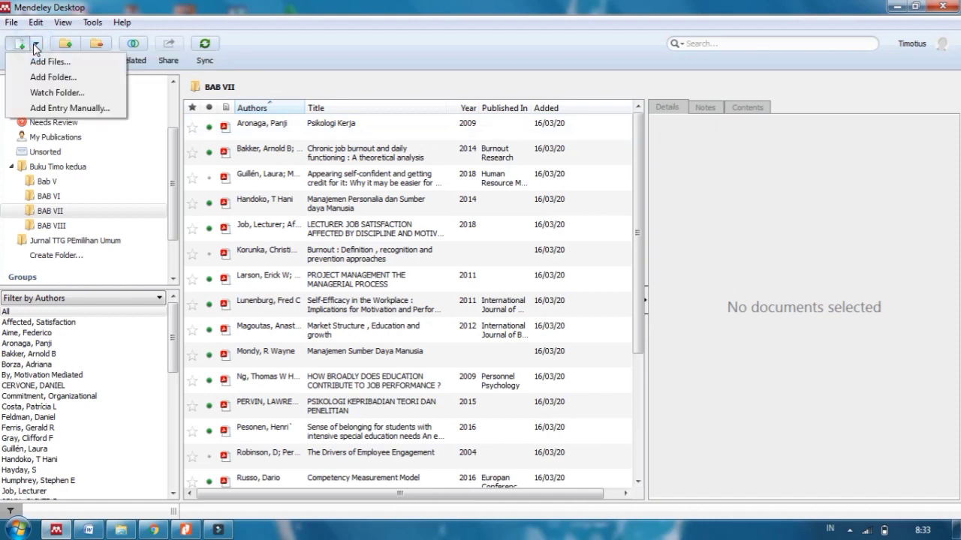
left_click(43, 61)
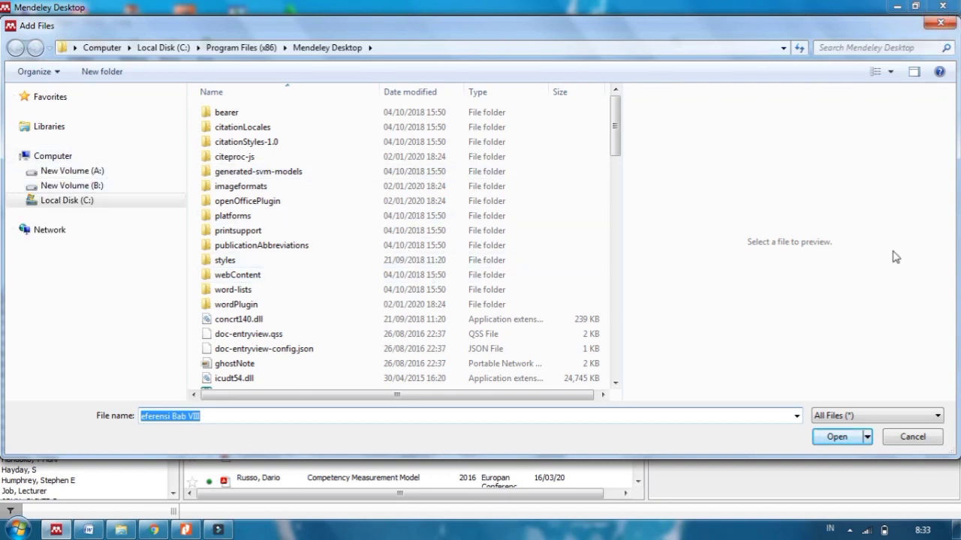
left_click(941, 23)
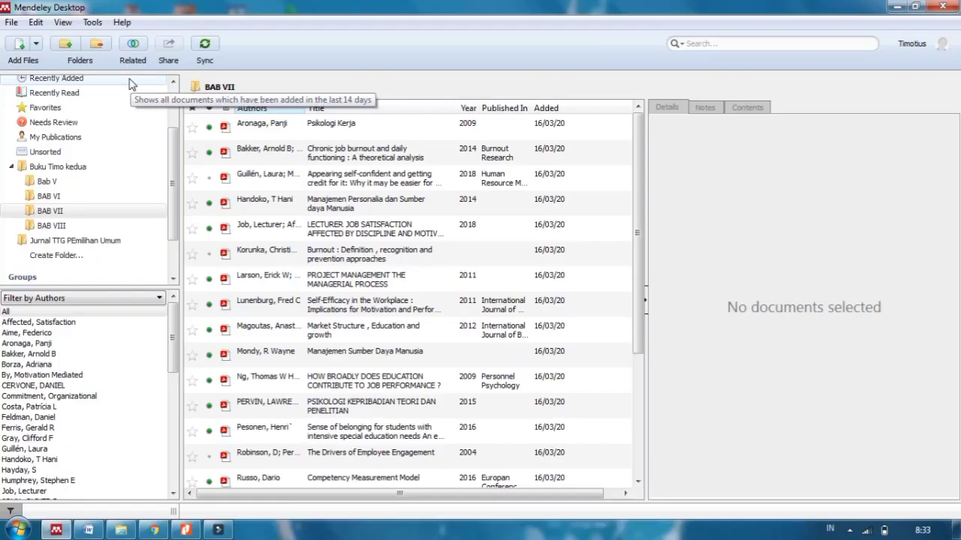
left_click(99, 23)
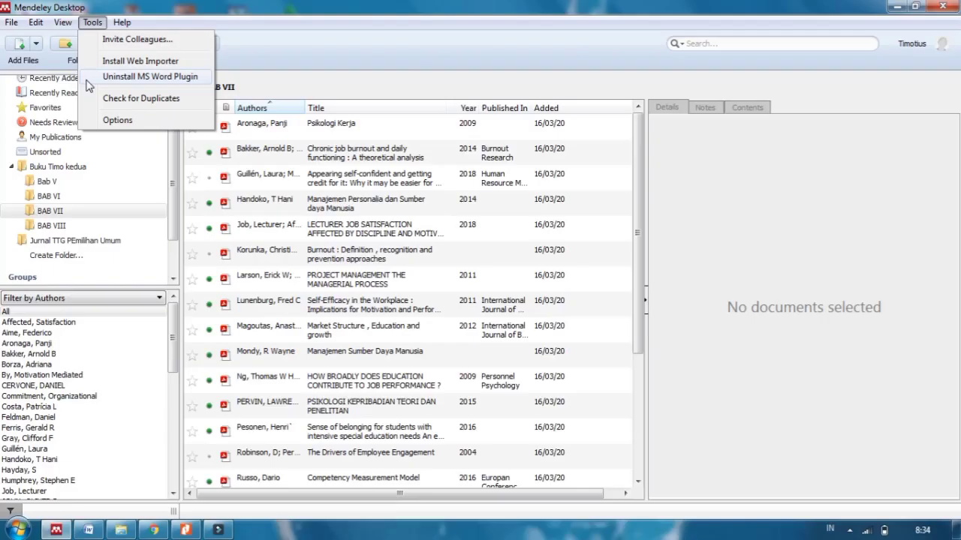
left_click(343, 7)
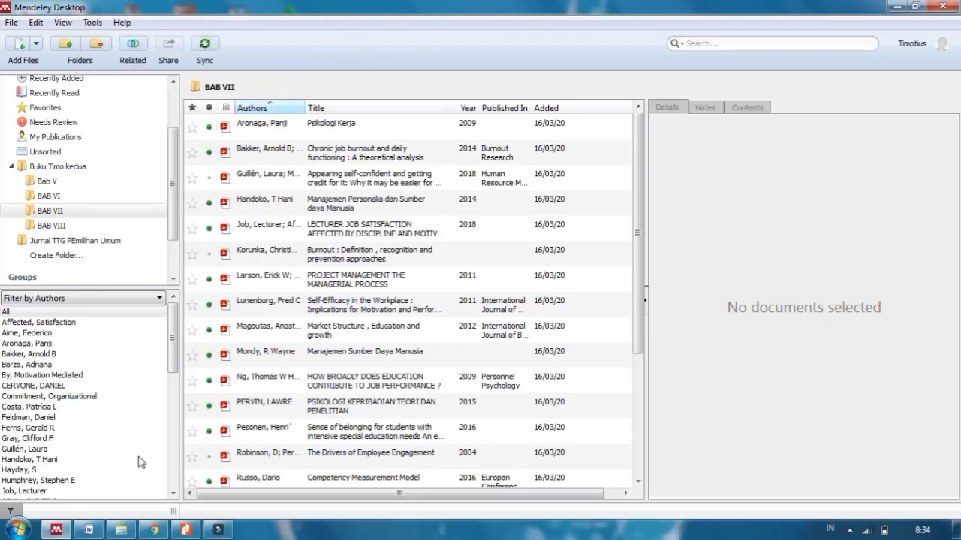
- Read through the one-page book reference PDF in Nitro Pro, from the authors to the page number, and close it
mouse_move(96, 532)
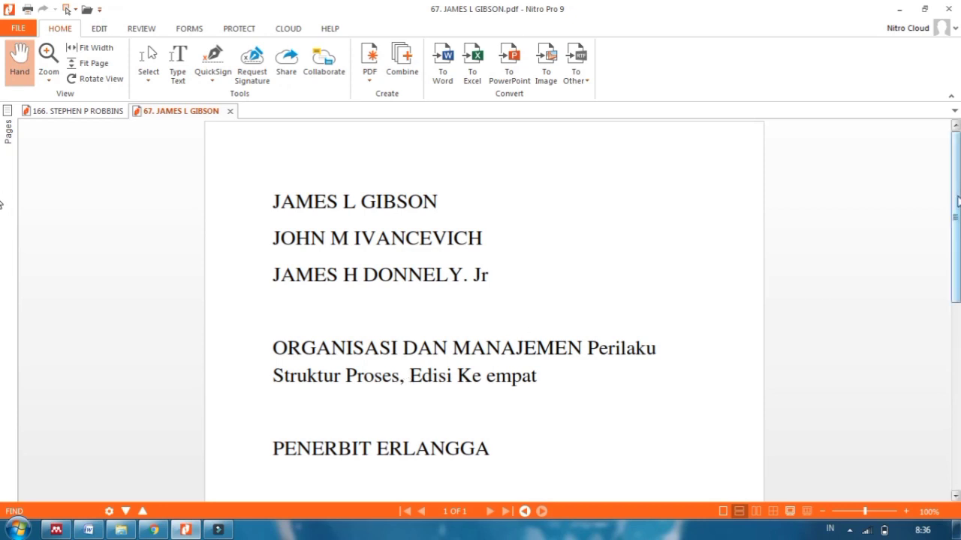
scroll(2, 225, "down", 4)
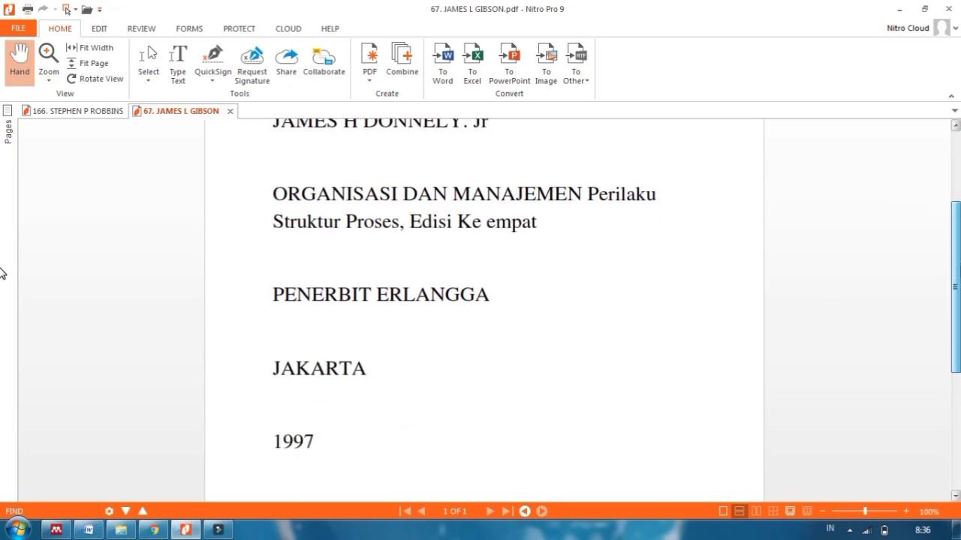
scroll(3, 274, "down", 1)
scroll(2, 285, "down", 6)
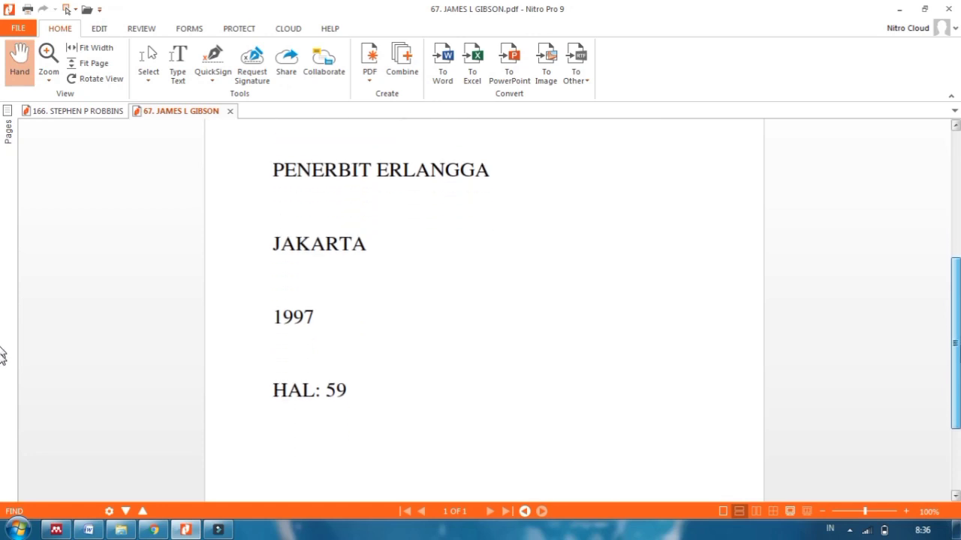
scroll(941, 244, "up", 8)
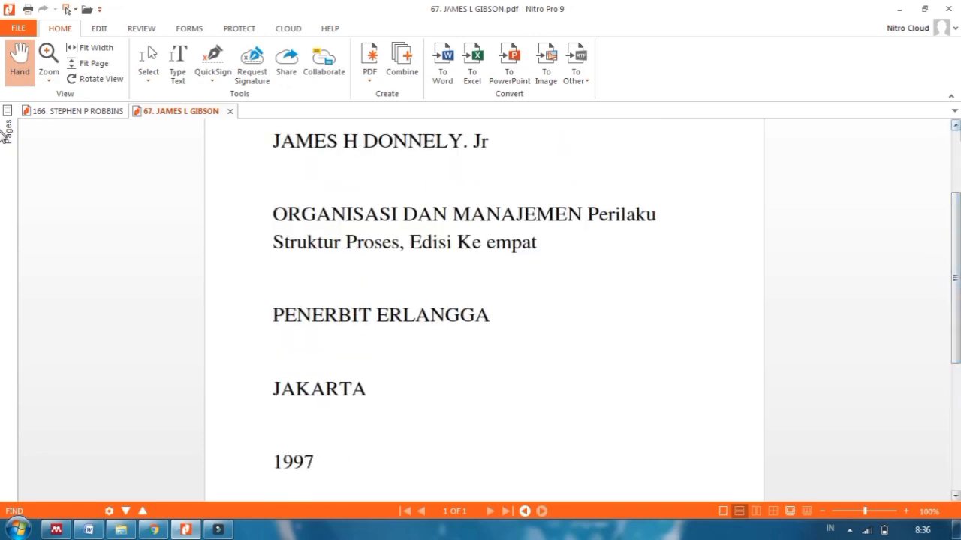
left_click(953, 140)
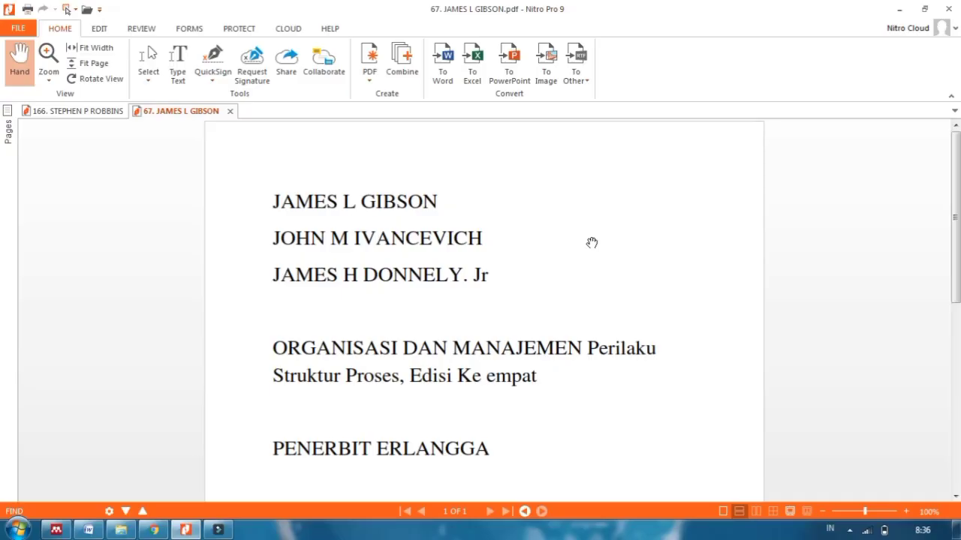
left_click(948, 9)
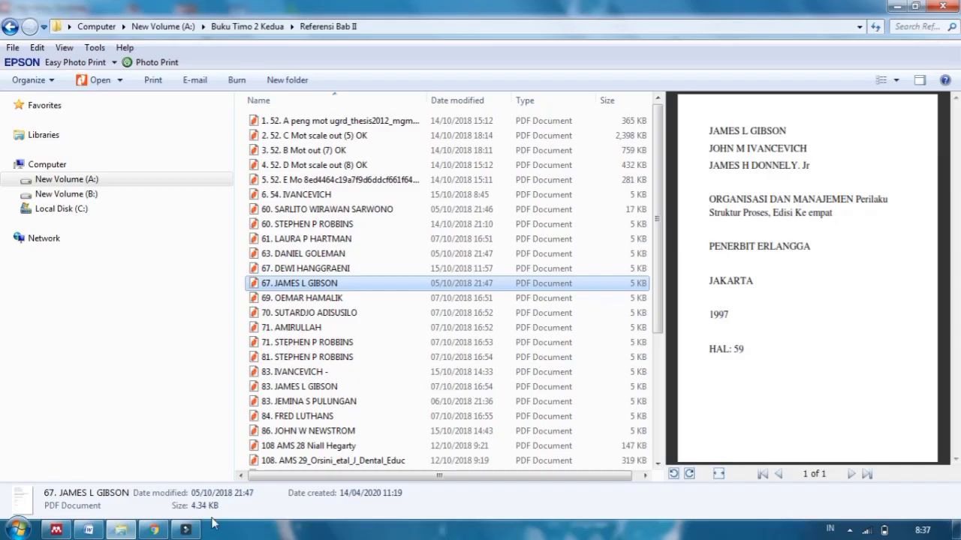
- Switch to the blank Word document and display the Mendeley Cite-O-Matic citation tools
left_click(87, 531)
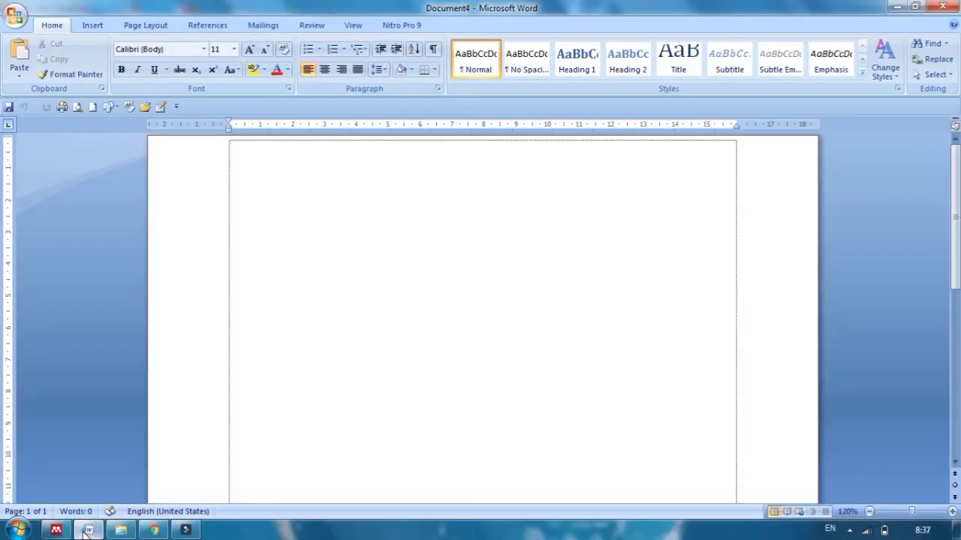
left_click(208, 27)
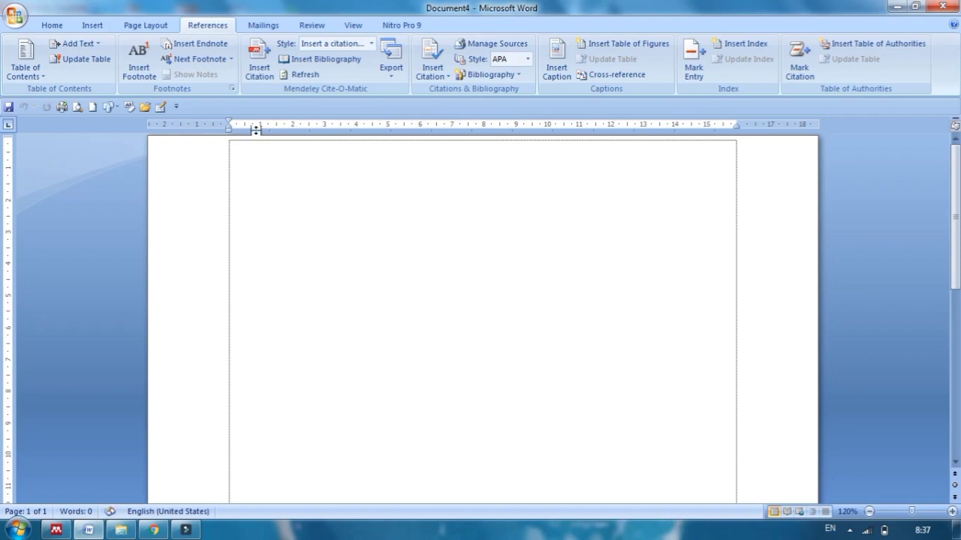
left_click(255, 72)
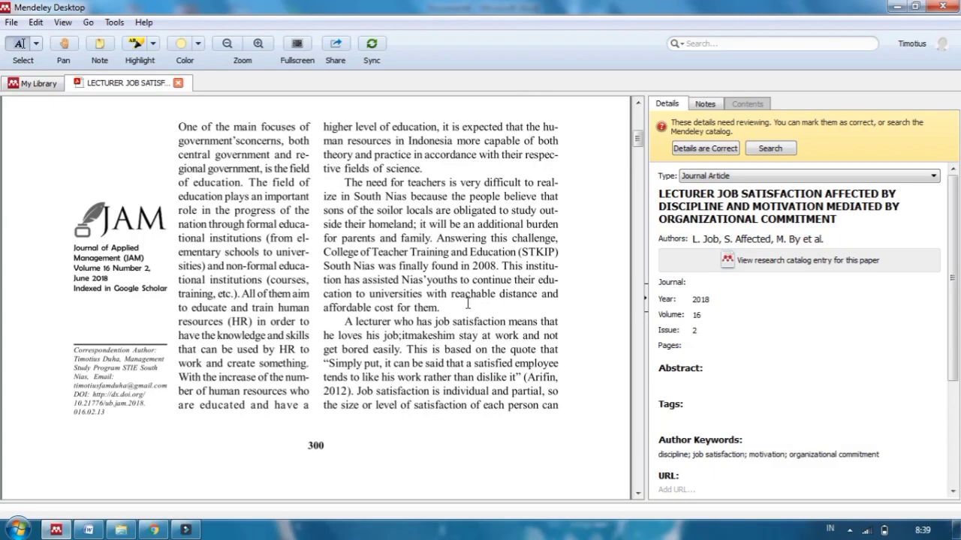
- Copy the passage from "Self awareness will direct every lecturer" through "deemed able to apply" from the lecturer job satisfaction article in Mendeley
scroll(468, 303, "down", 3)
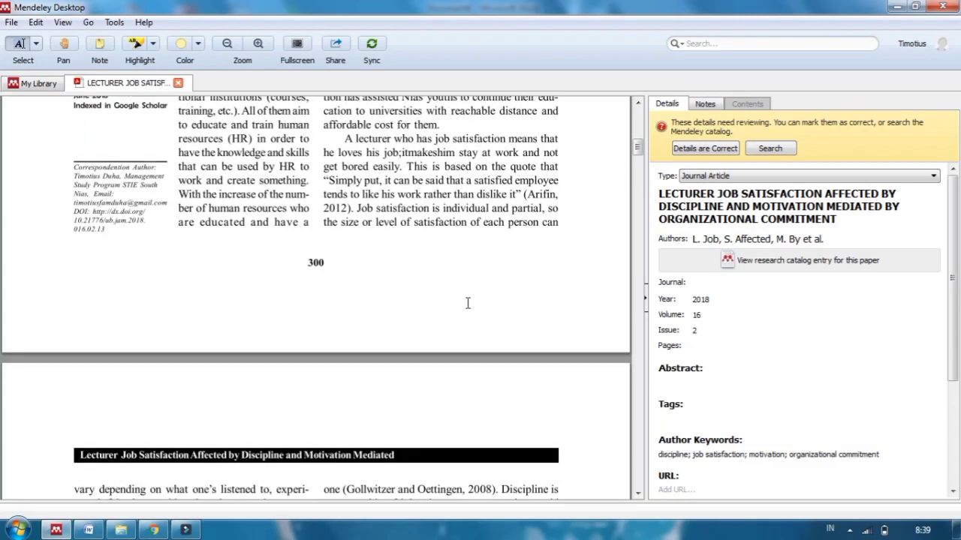
scroll(468, 303, "down", 5)
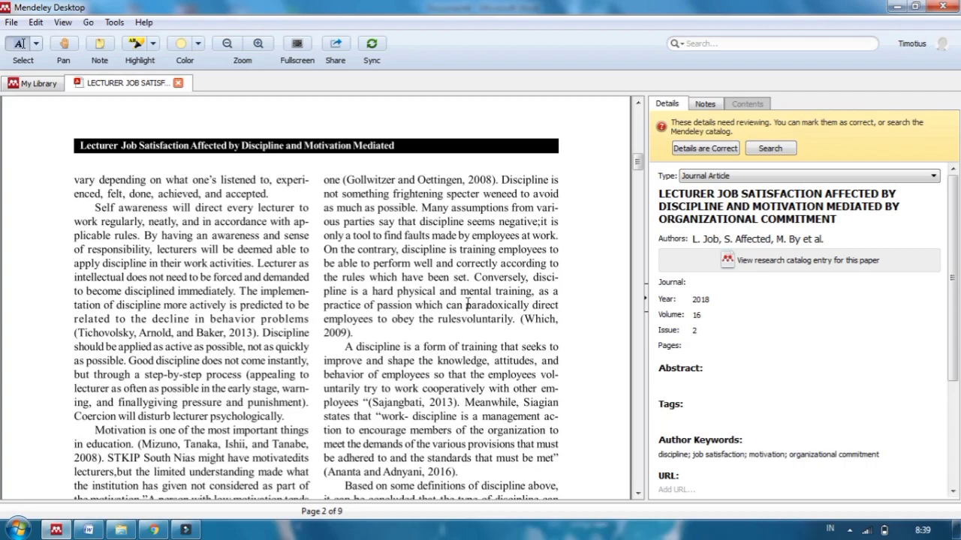
scroll(467, 304, "down", 1)
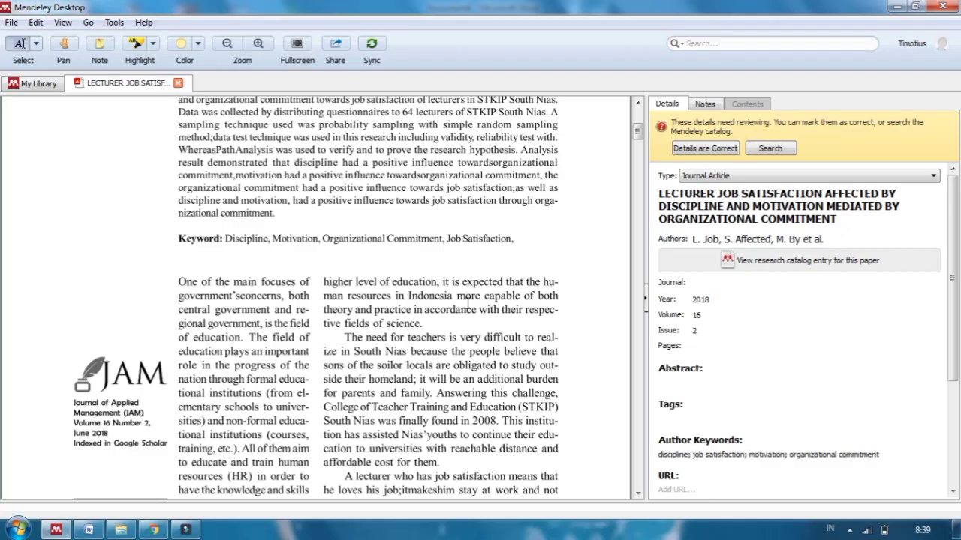
scroll(469, 304, "down", 10)
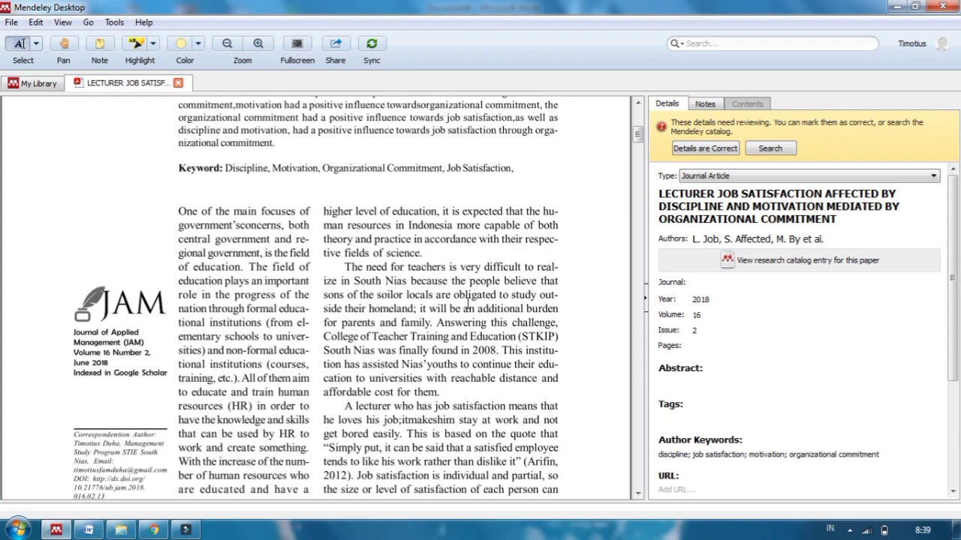
left_click_drag(95, 165, 174, 217)
key("ctrl+c")
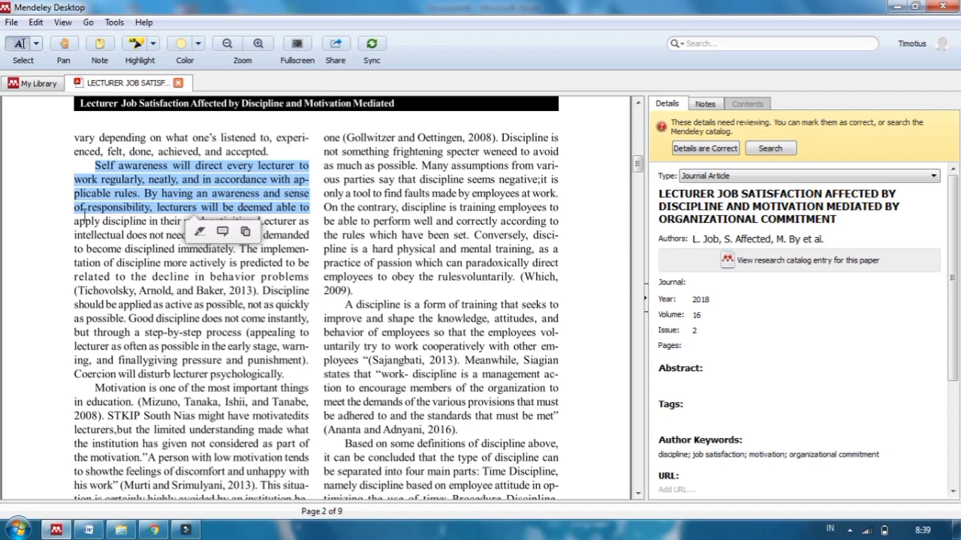
- Paste the copied passage into the blank Word document and remove the line break after "every lecturer to"
left_click(89, 530)
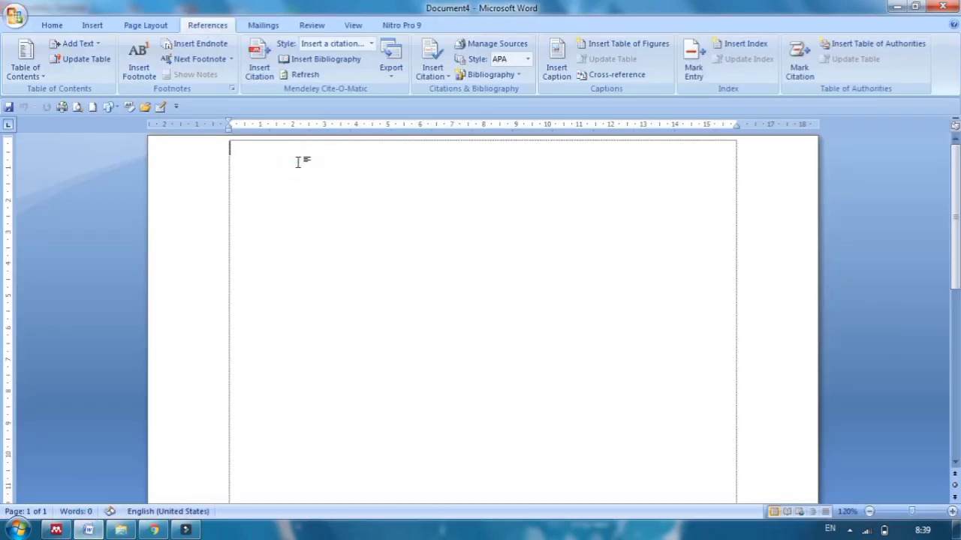
key("ctrl+v")
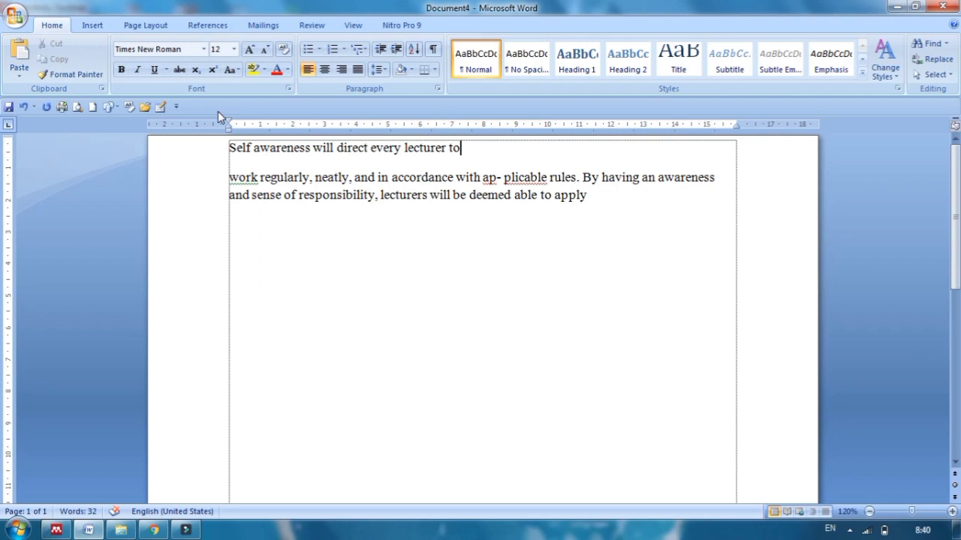
key("Delete")
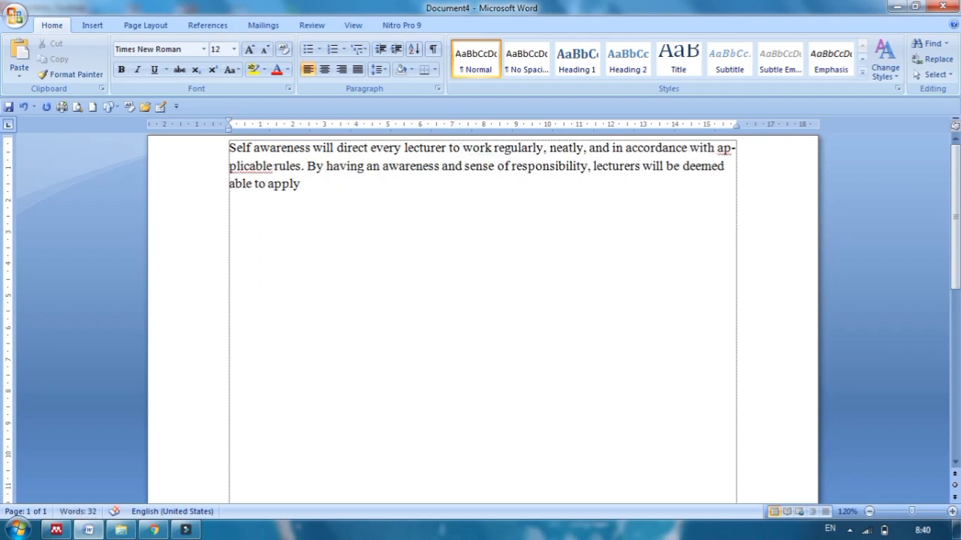
- Insert a Mendeley citation for the lecturer job satisfaction article after "able to apply" at the end of the Word passage
left_click(308, 186)
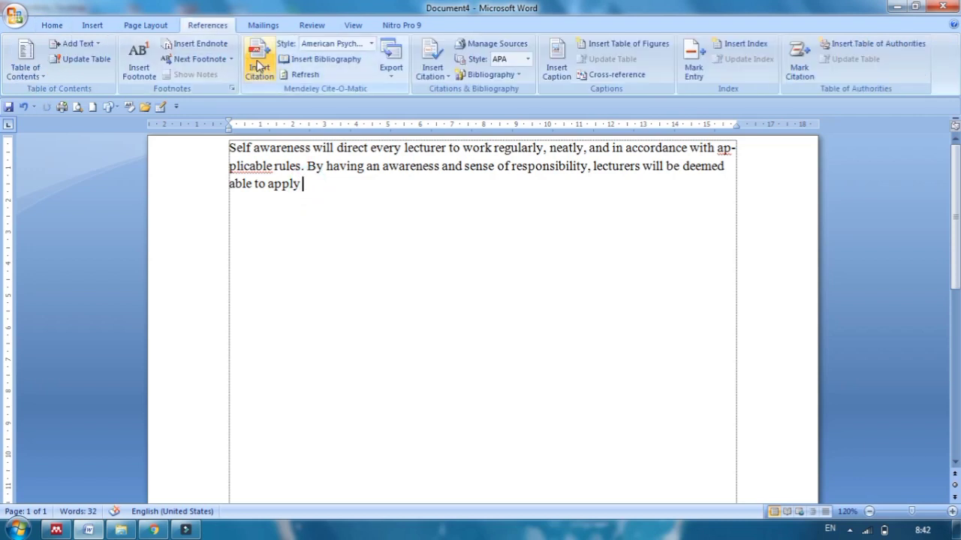
left_click(258, 66)
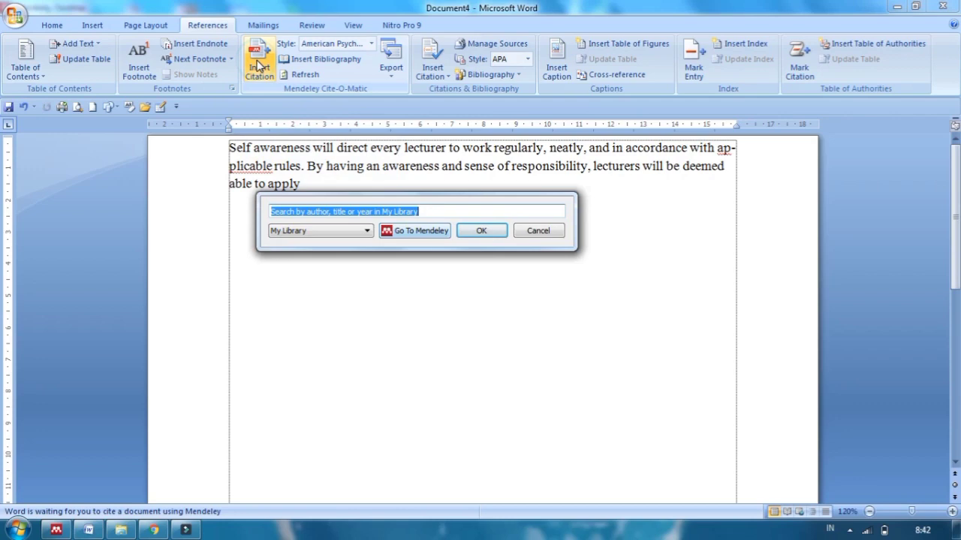
left_click(410, 231)
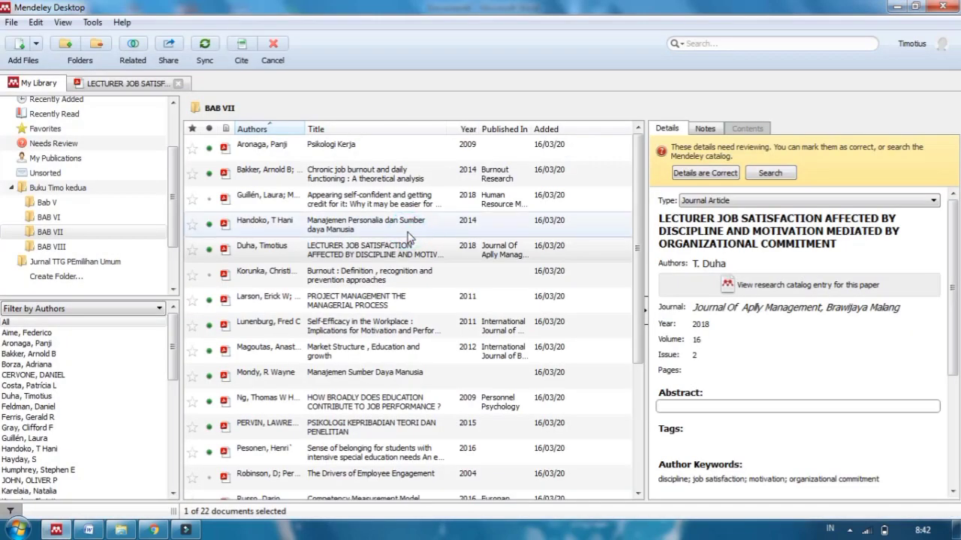
left_click(375, 255)
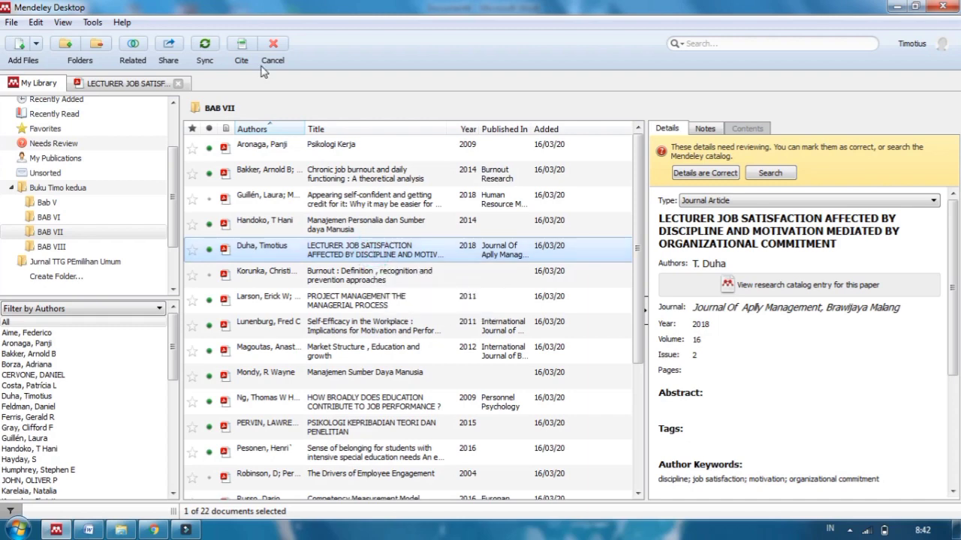
left_click(242, 45)
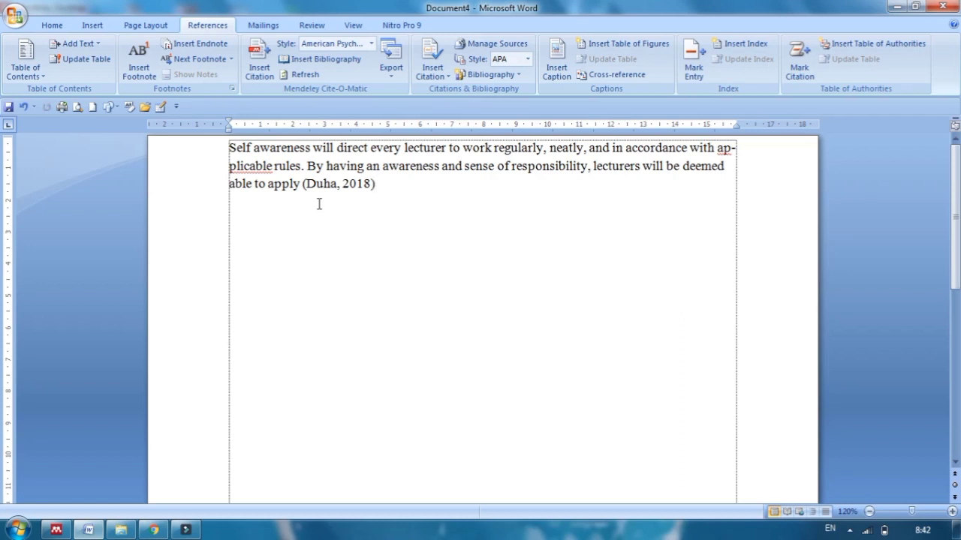
- Add a new paragraph of random filler letters starting with "kjsdfgaroitieoghcvk" below the cited passage
key("Return")
type("kjsdfgaroitieoghcvkLIhgLHDVLI")
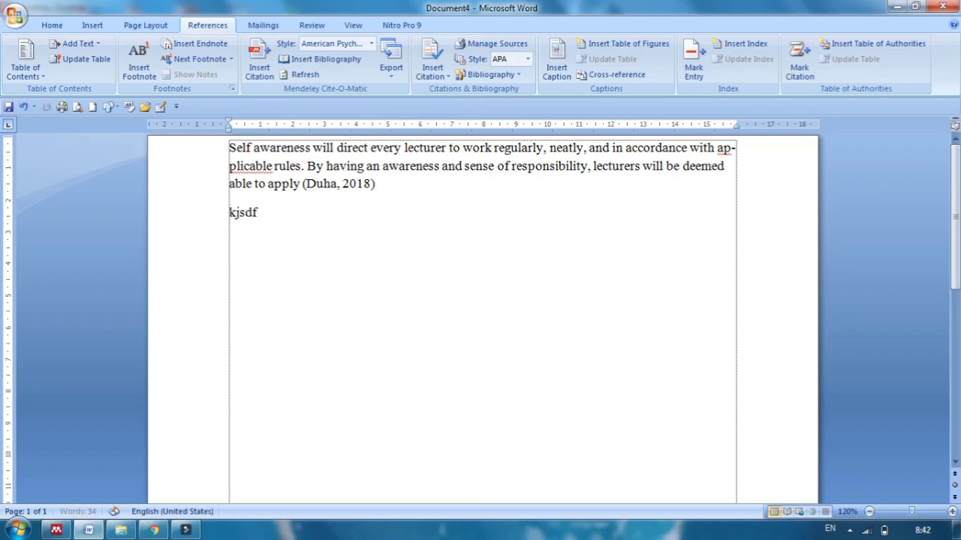
type("h,mbkje")
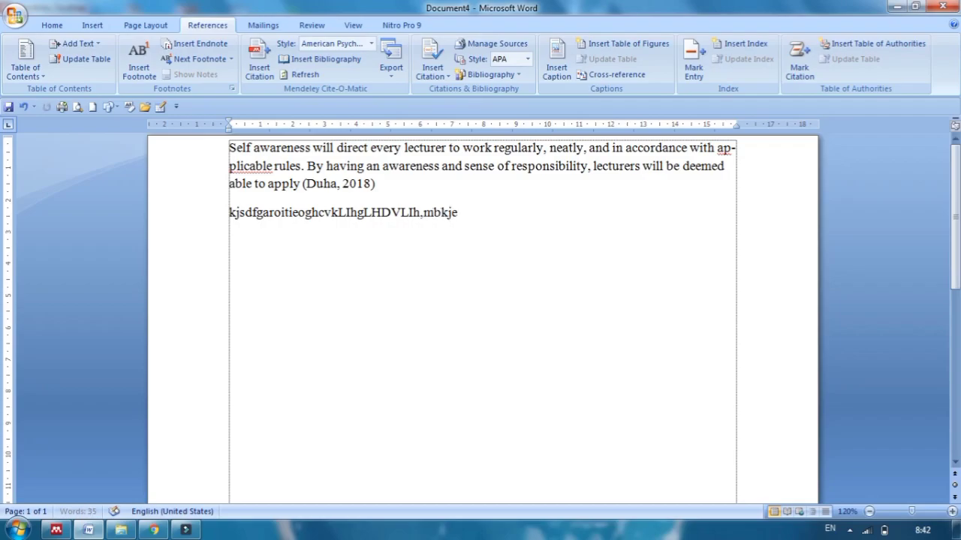
type("giHEtidHidbkbklbnkkn,")
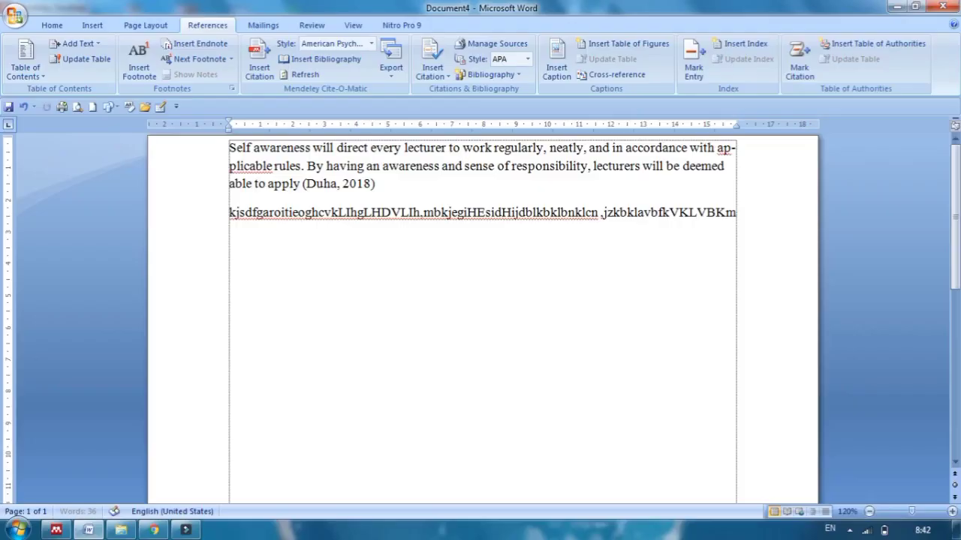
type("bsdJBVkBVKLBFKLBVLK")
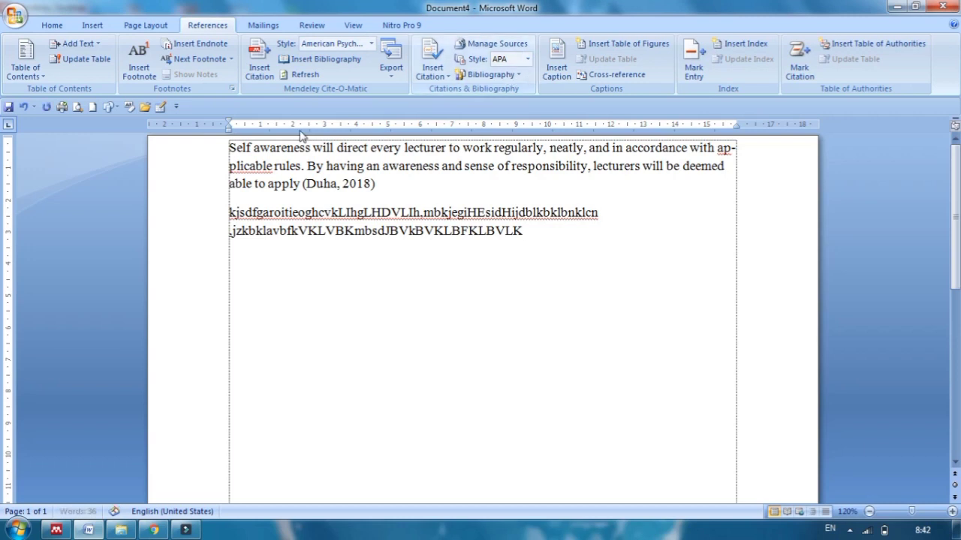
- Cite the 2014 article "Chronic job burnout and daily functioning : A theoretical analysis" from Mendeley at the end of the filler paragraph
left_click(256, 60)
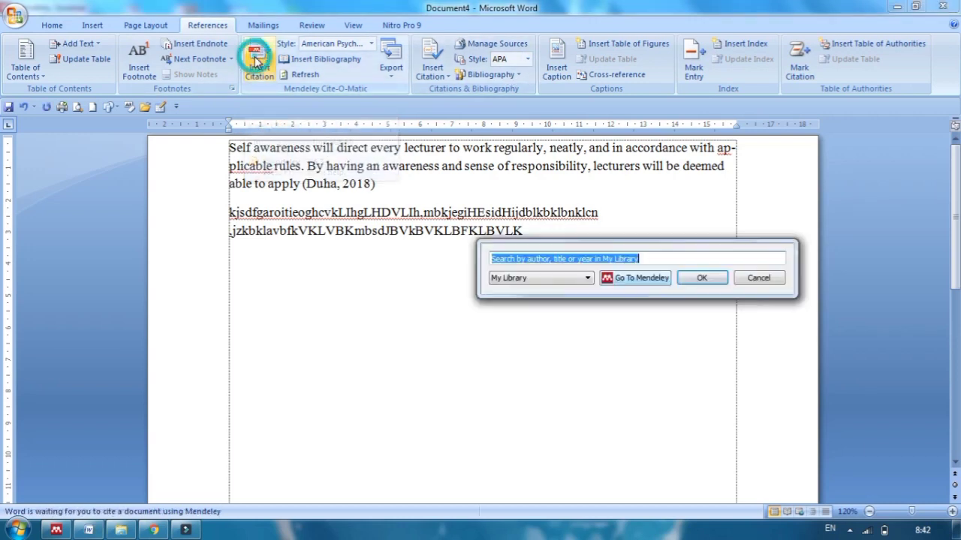
left_click(638, 278)
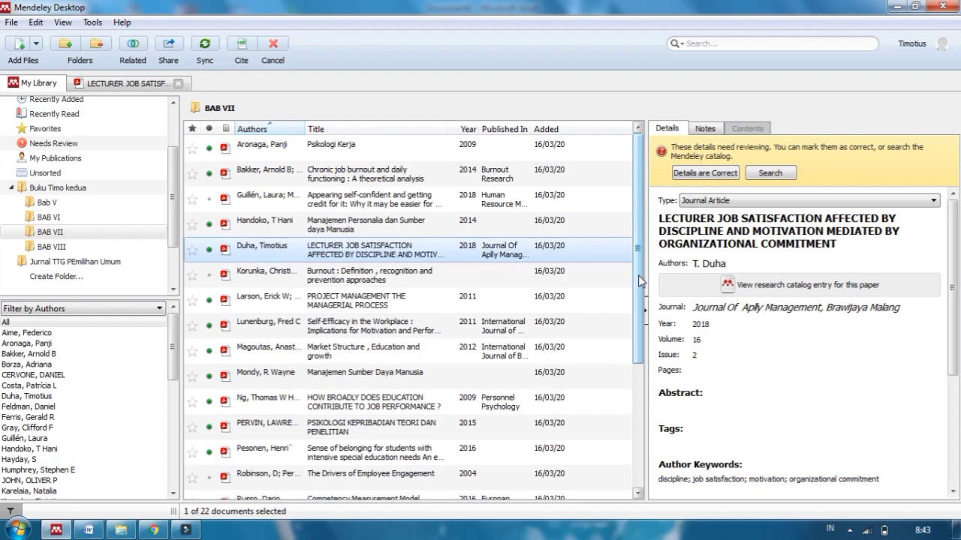
left_click(350, 171)
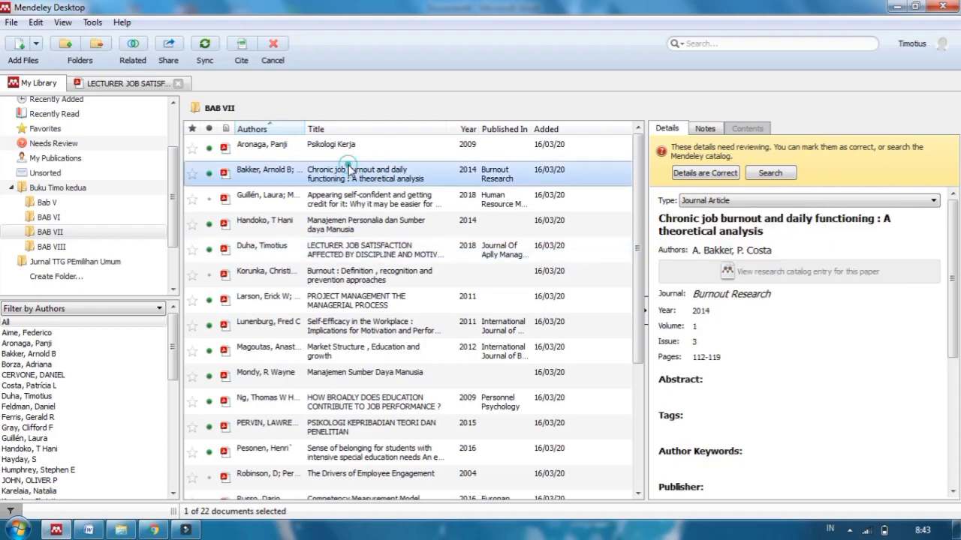
left_click(246, 50)
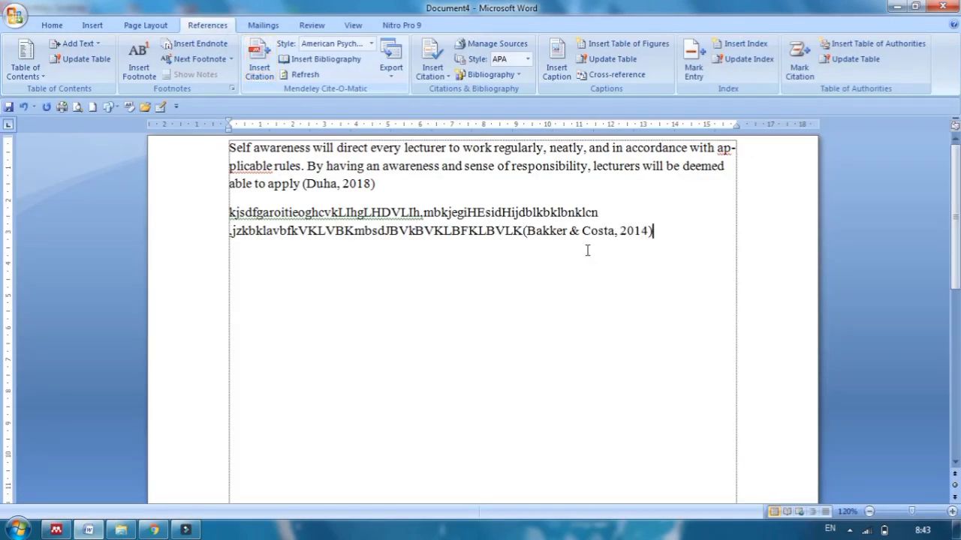
- Leave an empty paragraph after the burnout citation and add a second block of filler letters starting with "BvujrgoihgiohIUGWG"
key("Return")
key("Return")
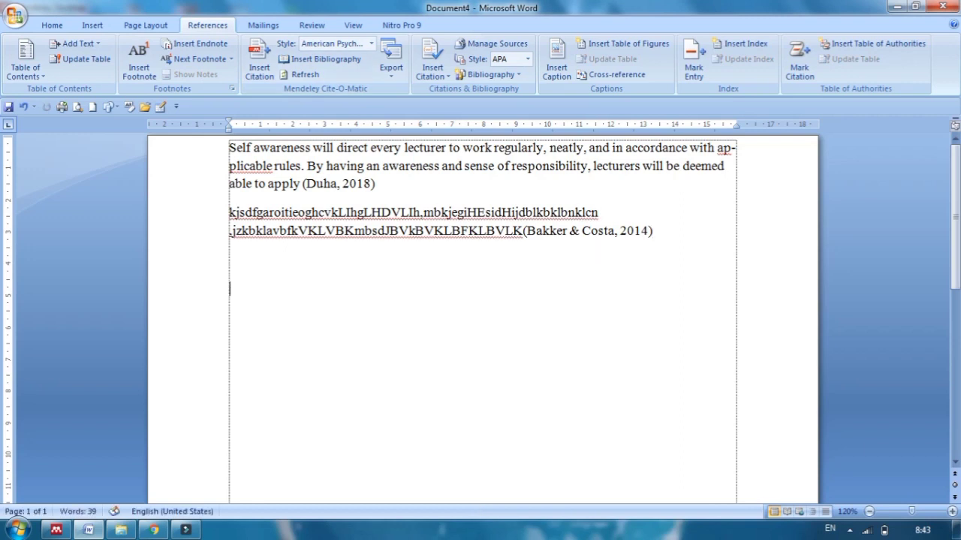
type("BvujrgoihgiohIUGWGeowvkjdsbkjGUIEGW")
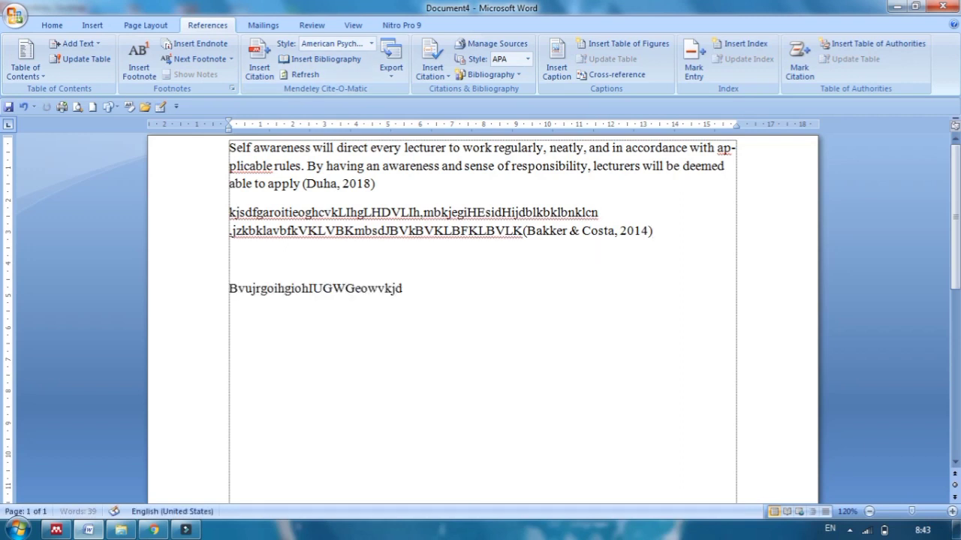
type("OBDJKsvnESGUIgfjskdBDJksVGKUEG")
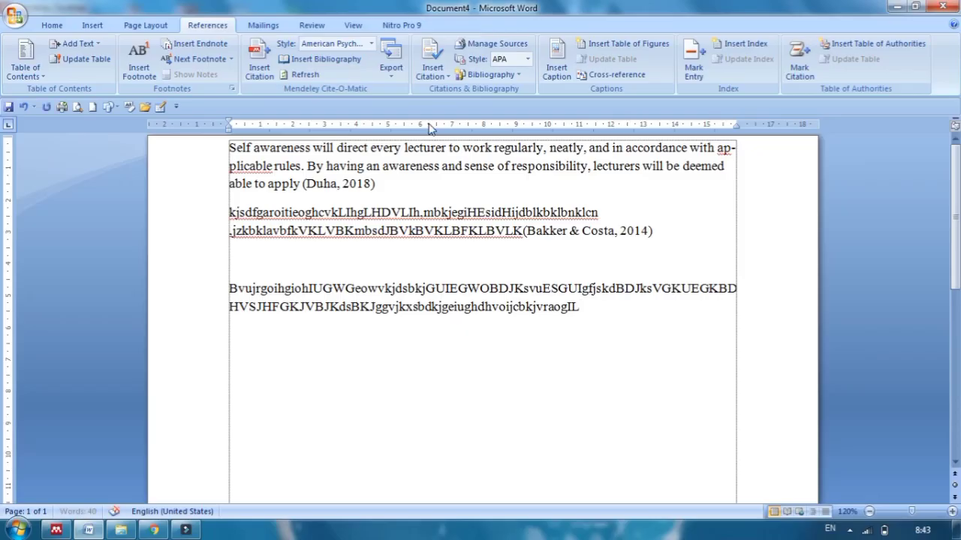
type("KJCBKJVBDFABOIRDBV")
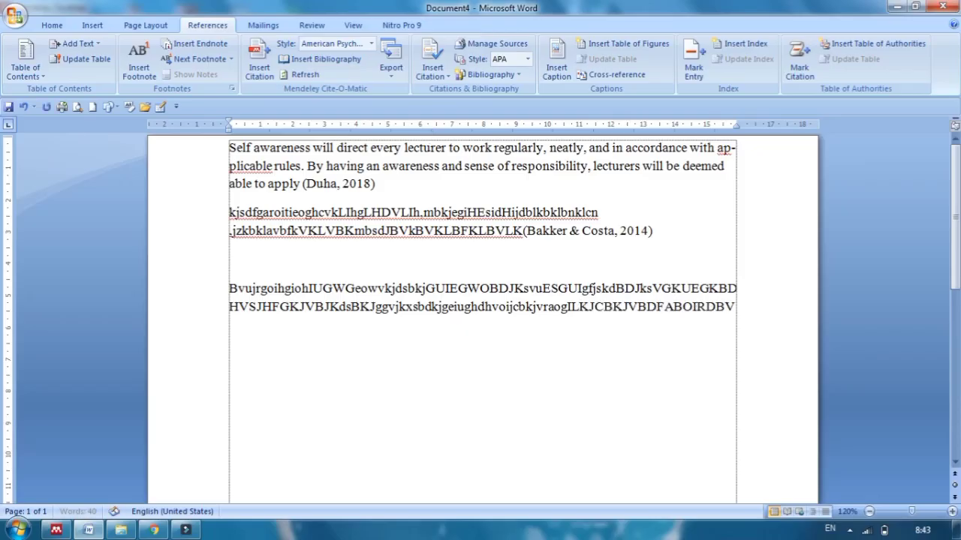
type("JKXBCJBVKJSDBVKLBSIHOIHEVKJBVKJDGAOIH")
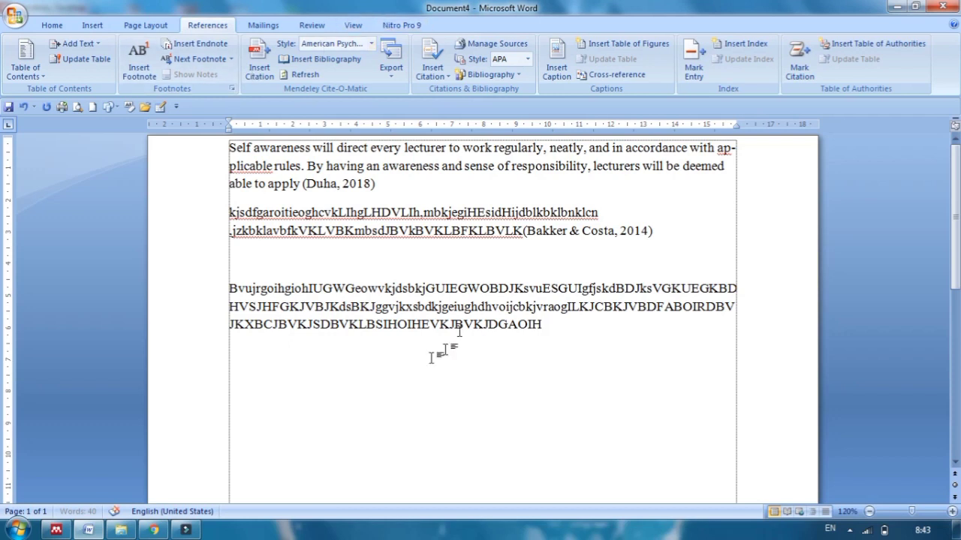
- Cite the 2018 article "Appearing self-confident and getting credit for it" from Mendeley at the end of the second filler block
left_click(261, 58)
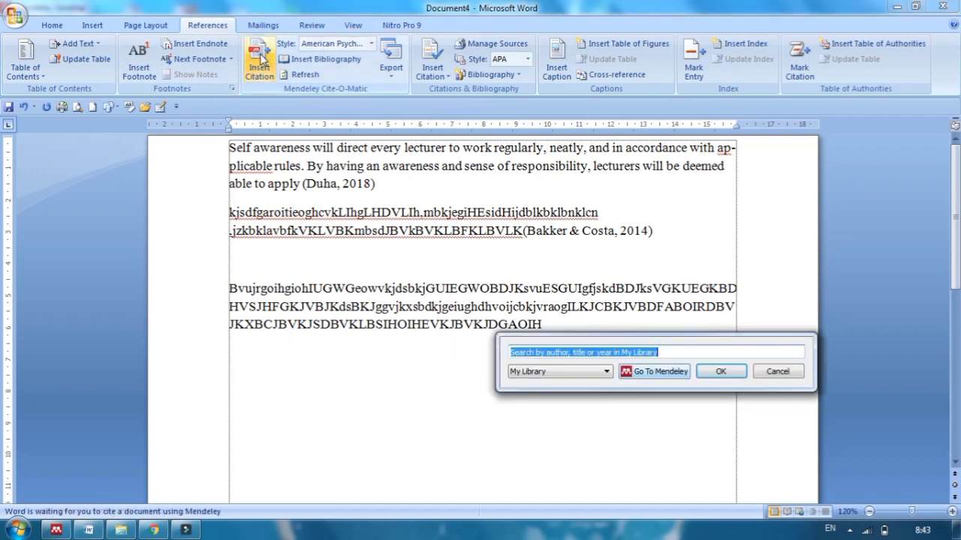
left_click(650, 372)
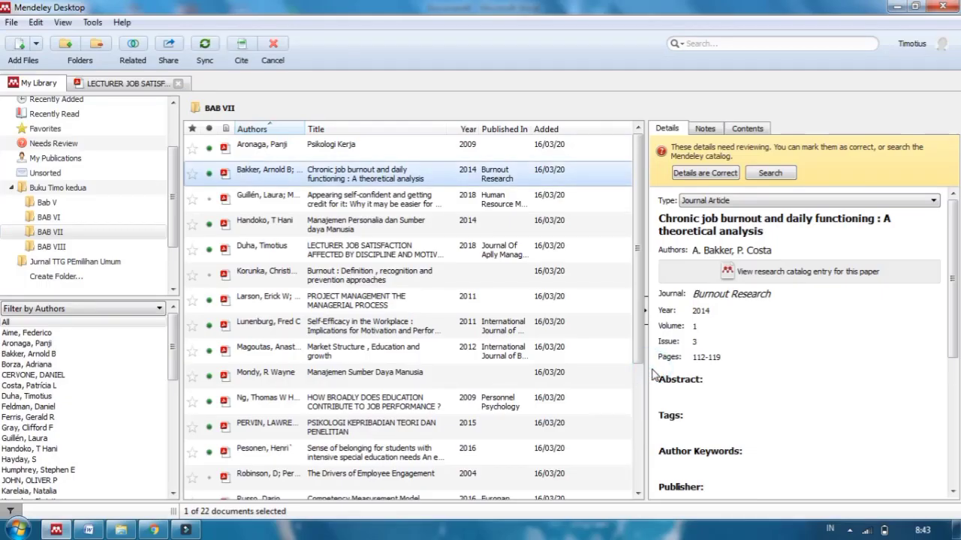
left_click(334, 203)
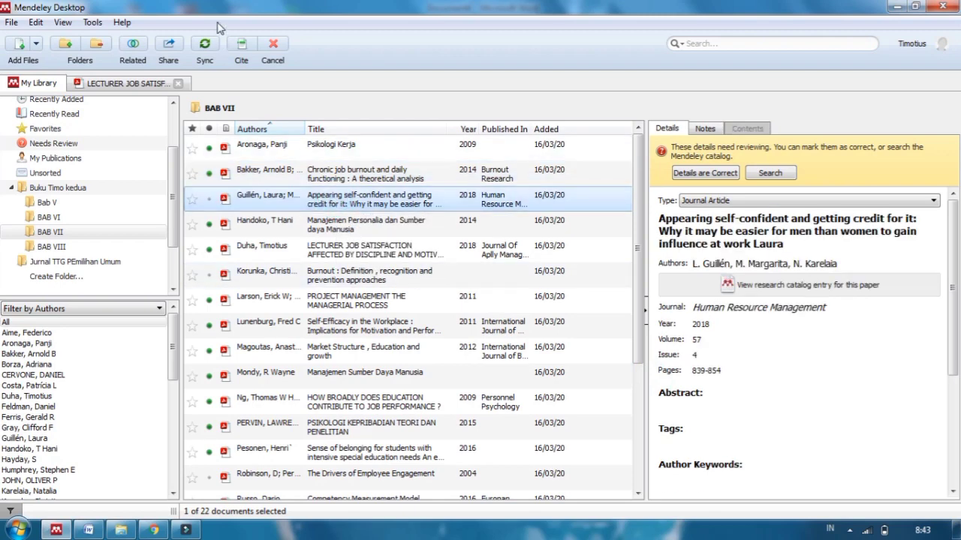
left_click(251, 51)
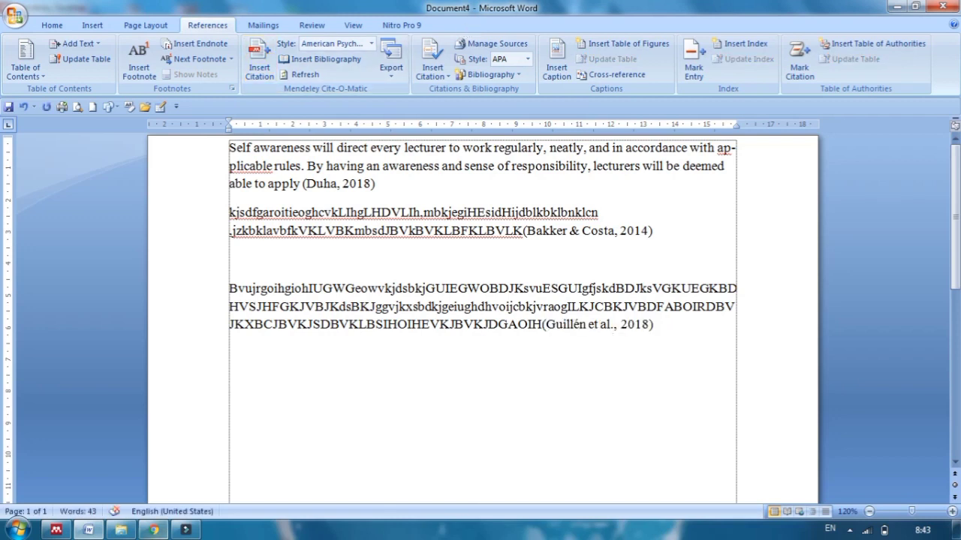
- Open "HOW BROADLY DOES EDUCATION CONTRIBUTE TO JOB PERFORMANCE ?" in Mendeley and copy the page 5 passage from "Education also promotes" through "Taking these finding"
left_click(55, 531)
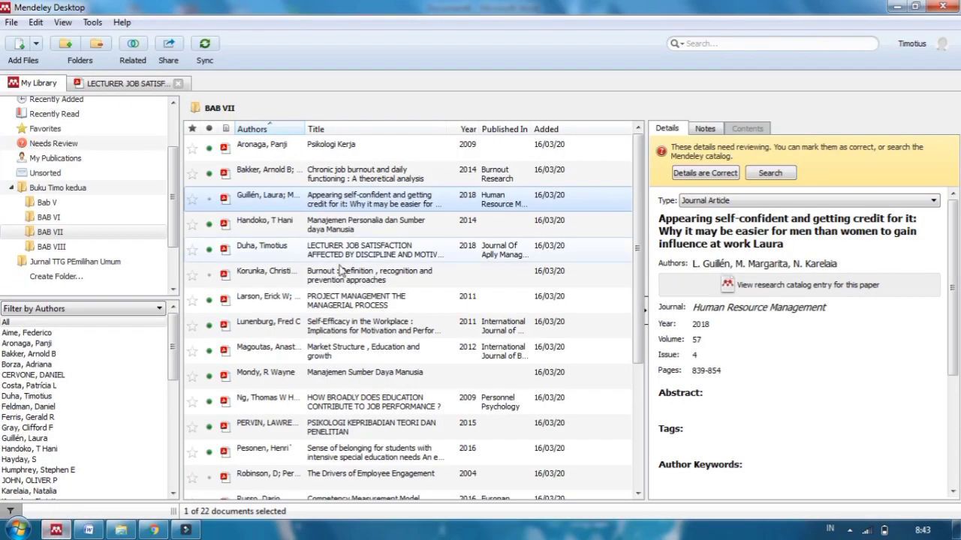
double_click(347, 405)
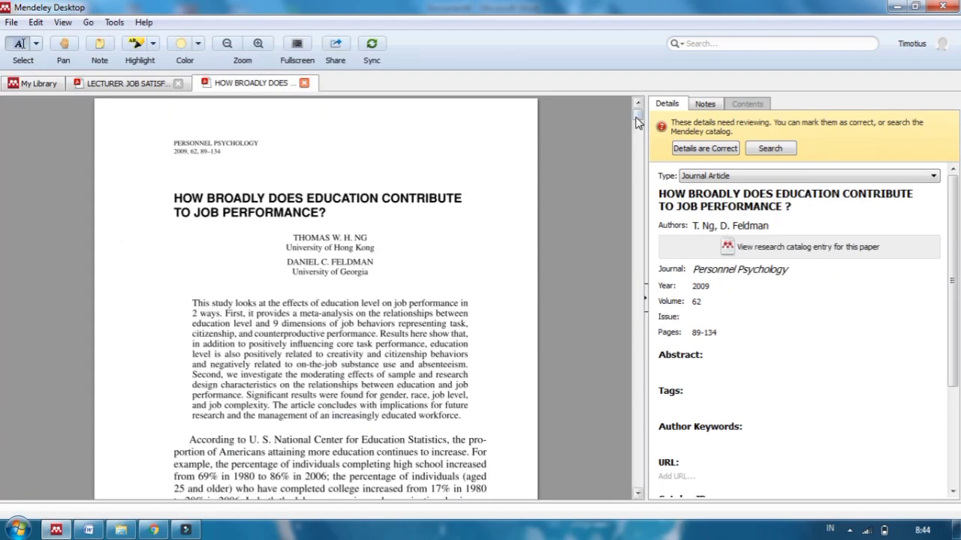
left_click_drag(636, 123, 636, 147)
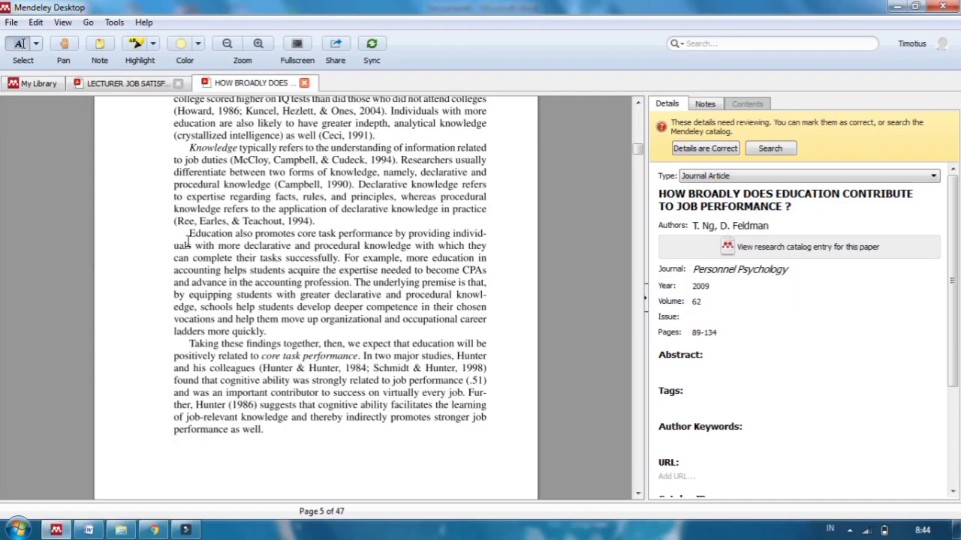
left_click_drag(188, 233, 275, 341)
key("ctrl+c")
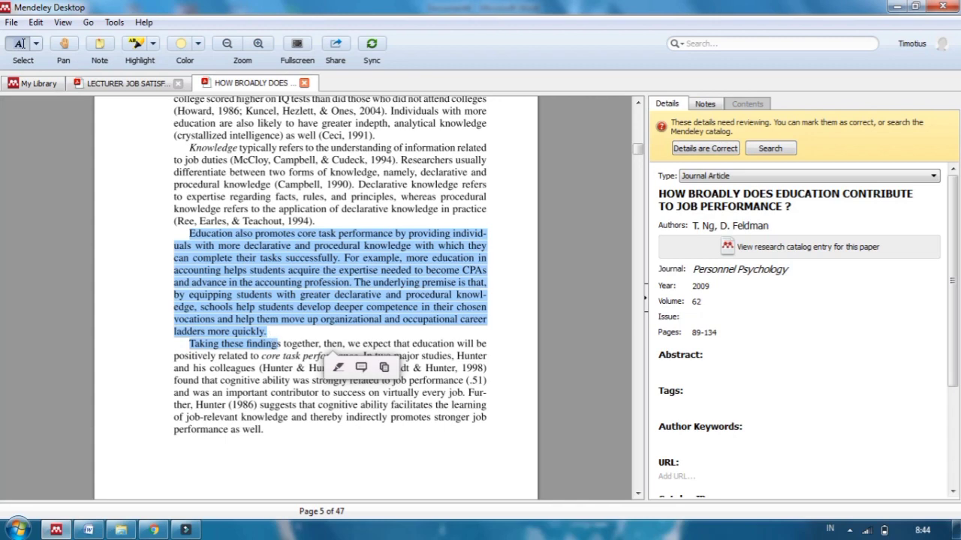
- Paste the copied passage at the end of the Word document and delete its trailing words after "ladders more quickly."
left_click(89, 530)
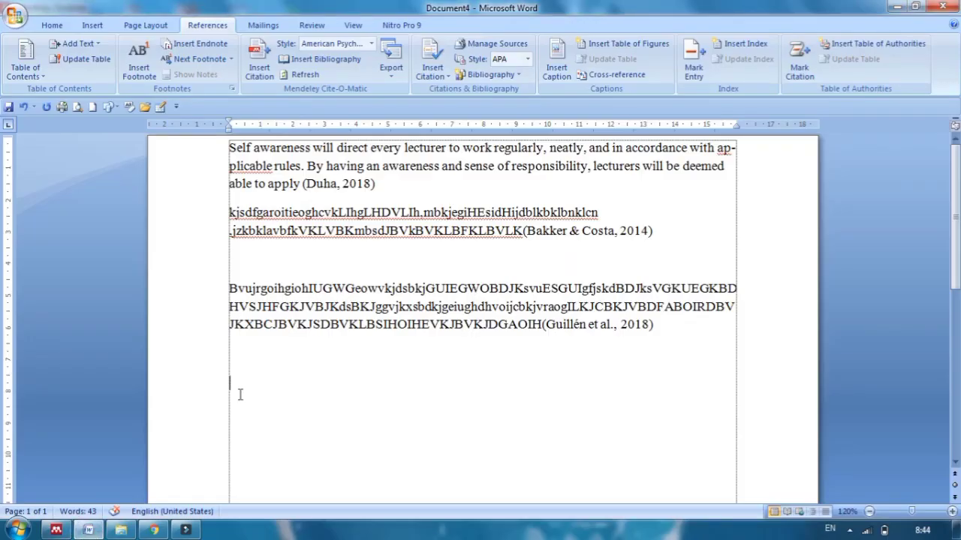
key("ctrl+v")
key("BackSpace")
key("BackSpace")
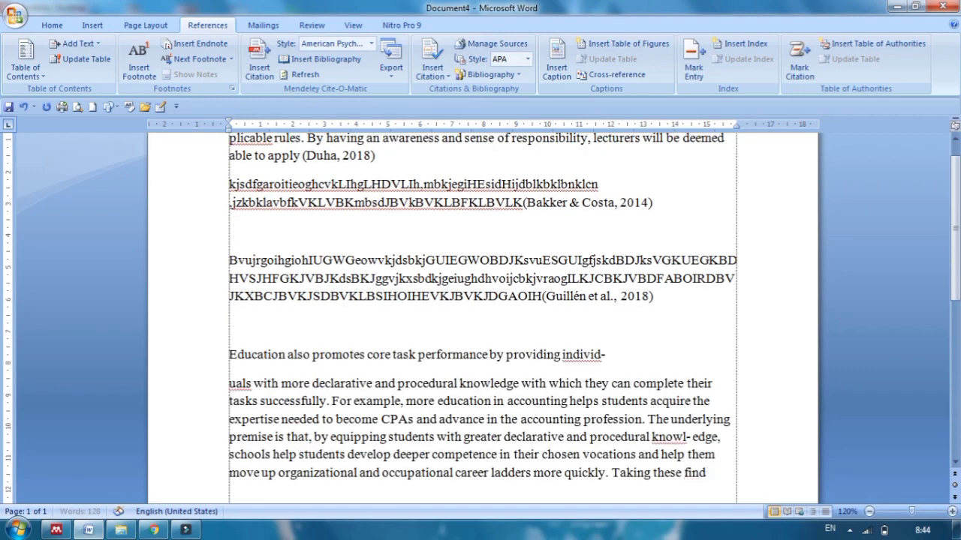
key("BackSpace")
key("BackSpace")
key("BackSpace")
key("BackSpace")
key("BackSpace")
key("BackSpace")
key("BackSpace")
key("BackSpace")
key("BackSpace")
key("BackSpace")
key("BackSpace")
key("BackSpace")
key("BackSpace")
key("BackSpace")
key("BackSpace")
key("BackSpace")
key("BackSpace")
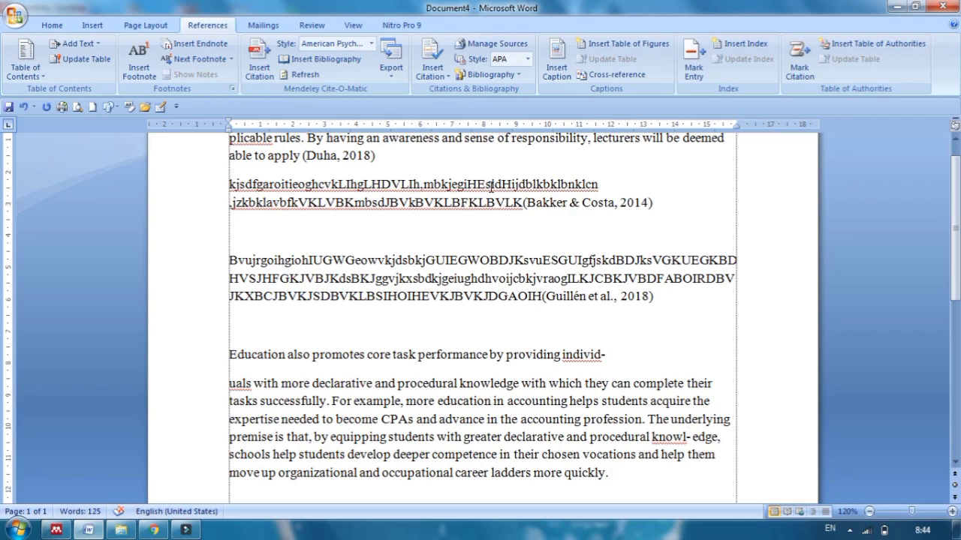
- Cite the 2009 education and job performance article from Mendeley after "more quickly." and start a new paragraph below it
left_click(259, 68)
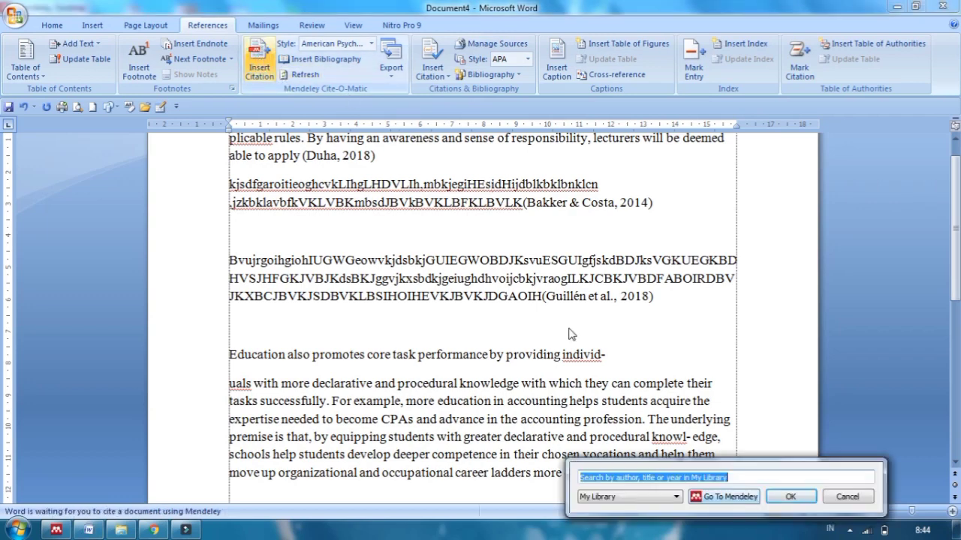
left_click(722, 497)
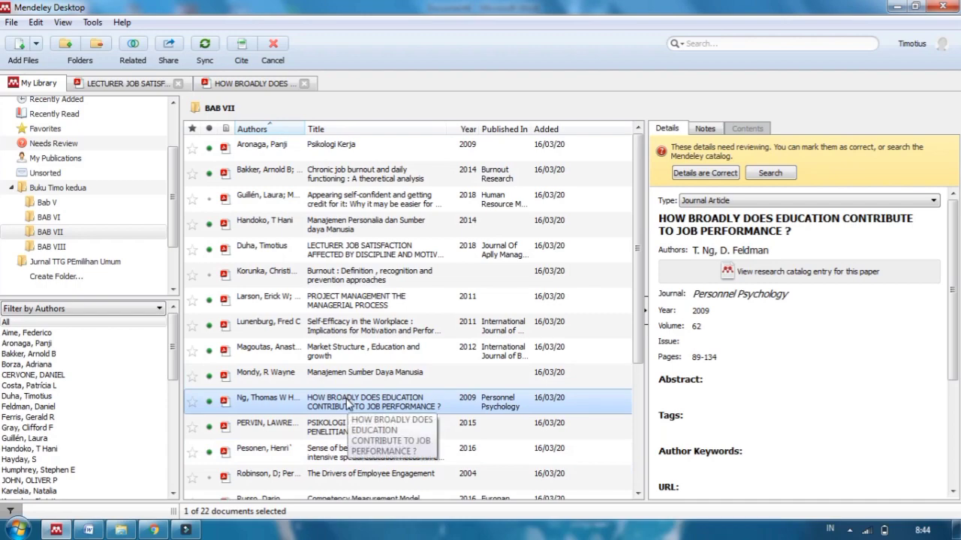
left_click(241, 47)
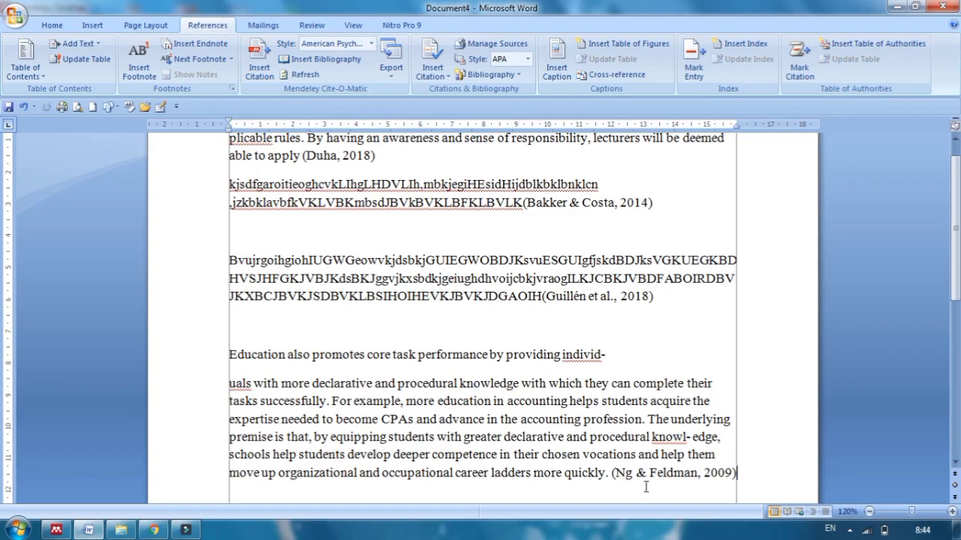
key("Return")
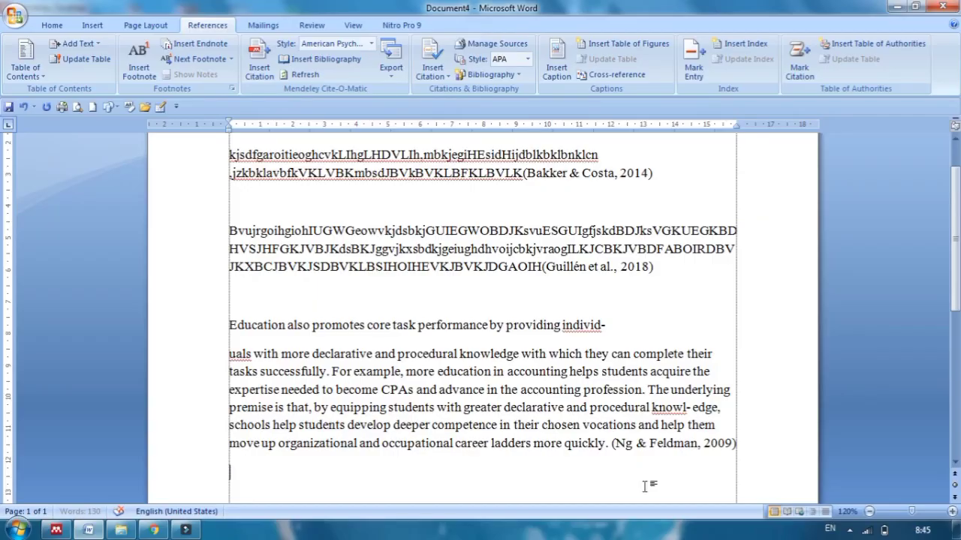
- Open "Innovation Capacity and Innovation Performance in Terms of" in Mendeley and copy the page 2 passage from "emphasized that innovation" through "improved by working."
left_click(51, 530)
left_click_drag(640, 252, 647, 301)
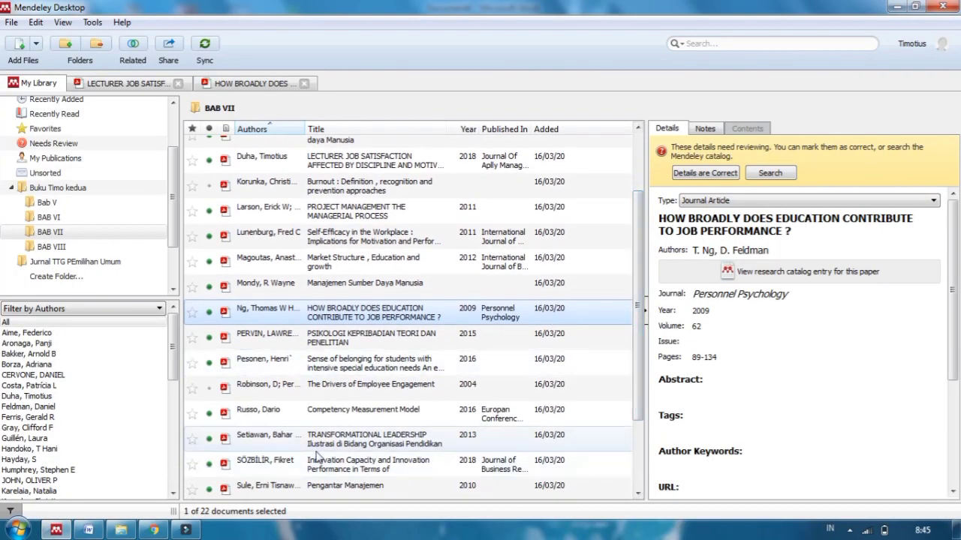
double_click(369, 467)
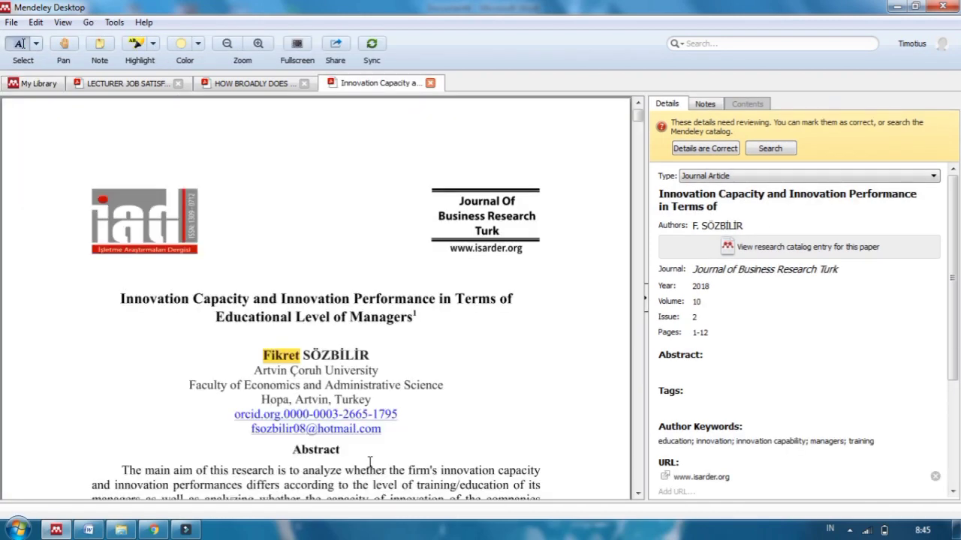
left_click_drag(639, 117, 647, 194)
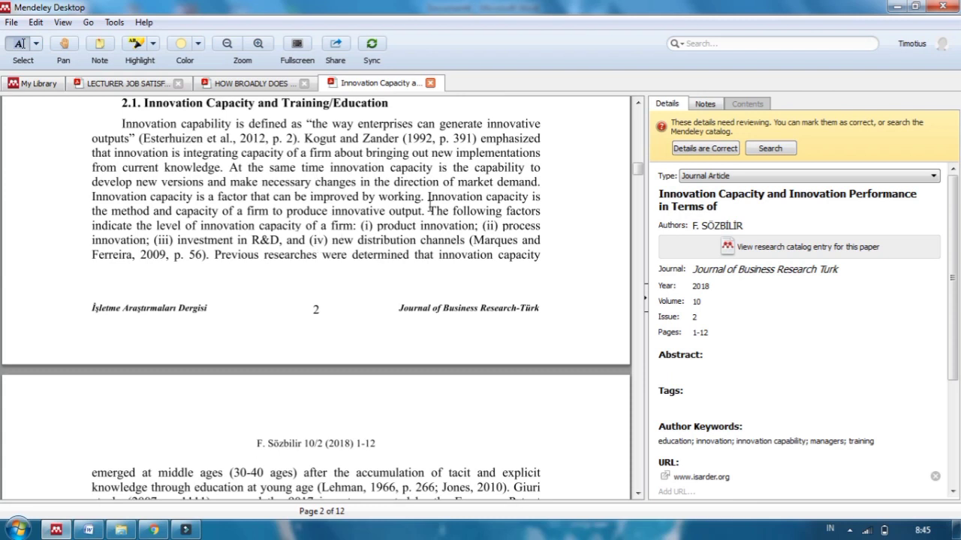
mouse_move(481, 139)
left_mouse_down()
mouse_move(478, 201)
mouse_move(421, 225)
mouse_move(428, 232)
mouse_move(425, 196)
left_mouse_up()
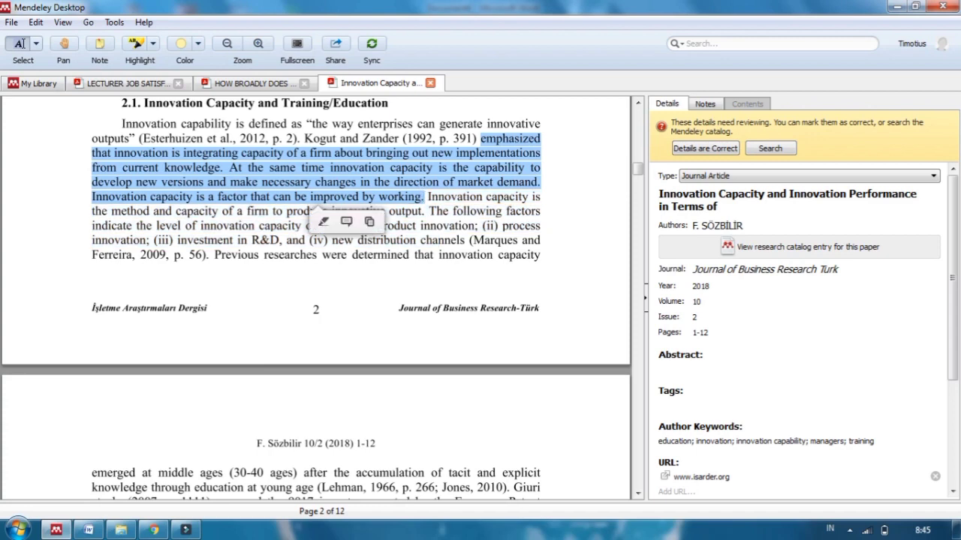
- Paste the copied innovation capacity passage into the empty paragraph at the end of the Word document
left_click(89, 530)
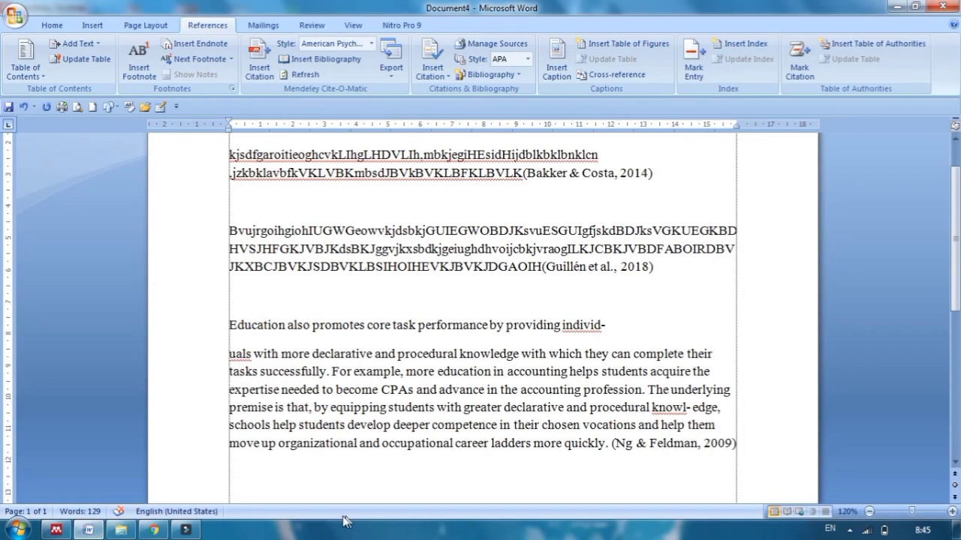
left_click(243, 475)
key("ctrl+v")
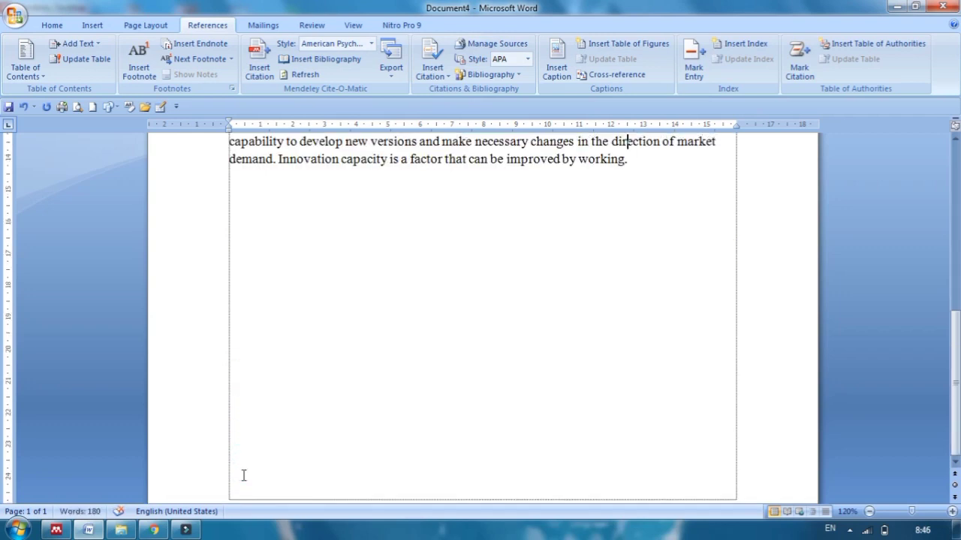
scroll(244, 475, "up", 2)
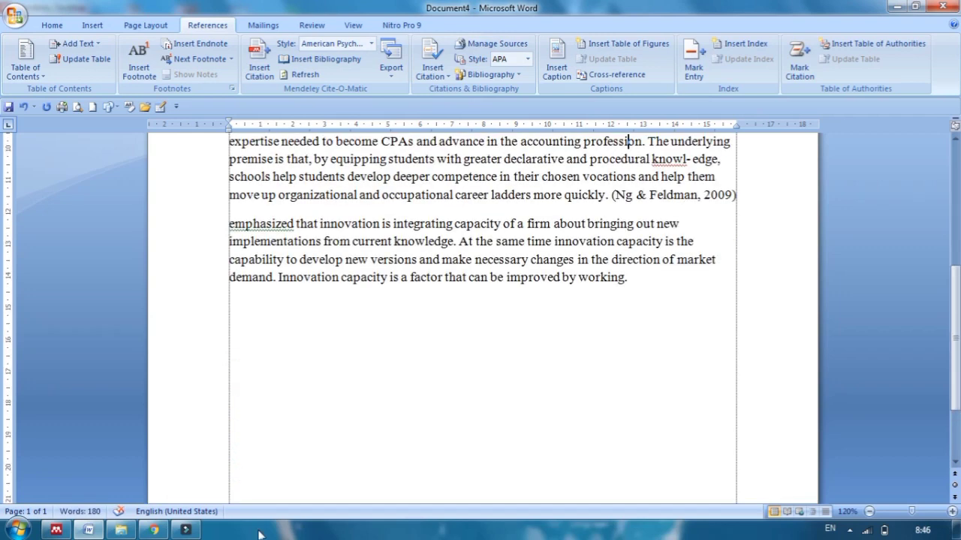
- Cite the 2018 article "Innovation Capacity and Innovation Performance in Terms of" from Mendeley after "improved by working."
left_click(630, 278)
left_click(259, 66)
left_click(742, 327)
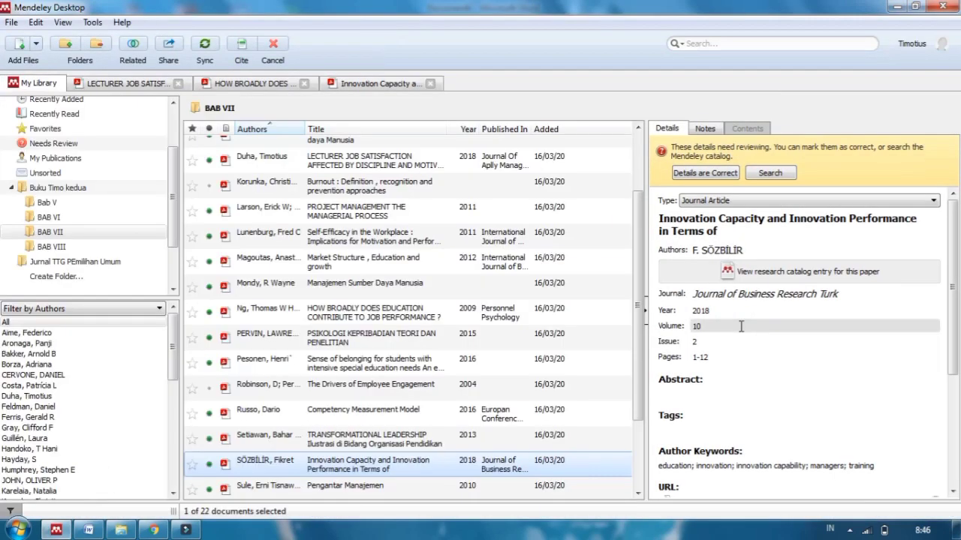
left_click(373, 464)
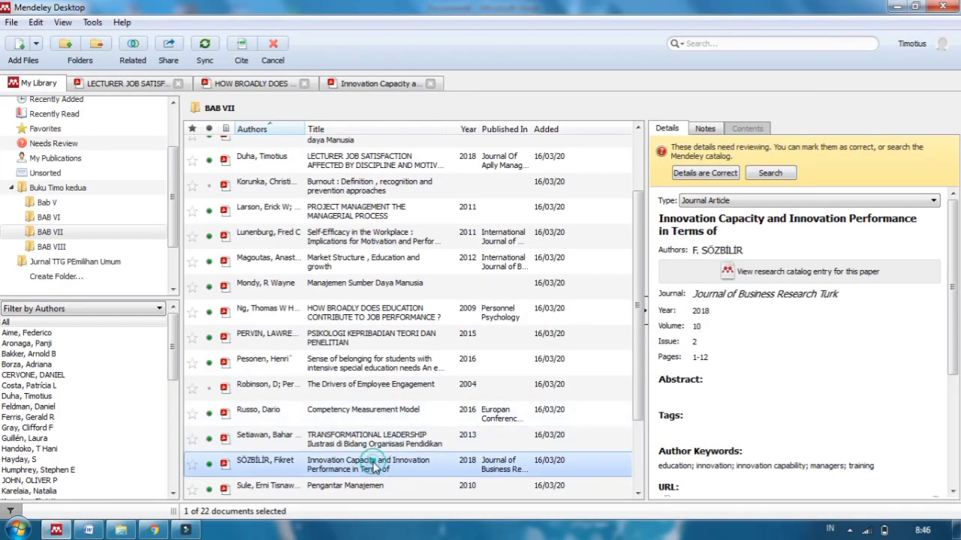
left_click(244, 46)
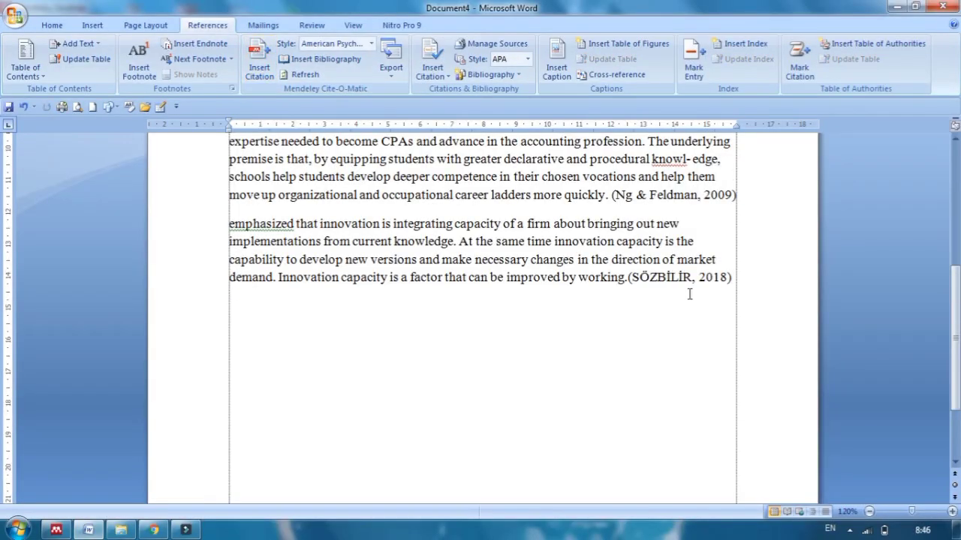
- Join the broken line "individ-" with "uals with more" in the education passage by removing the paragraph break between them
scroll(689, 295, "up", 6)
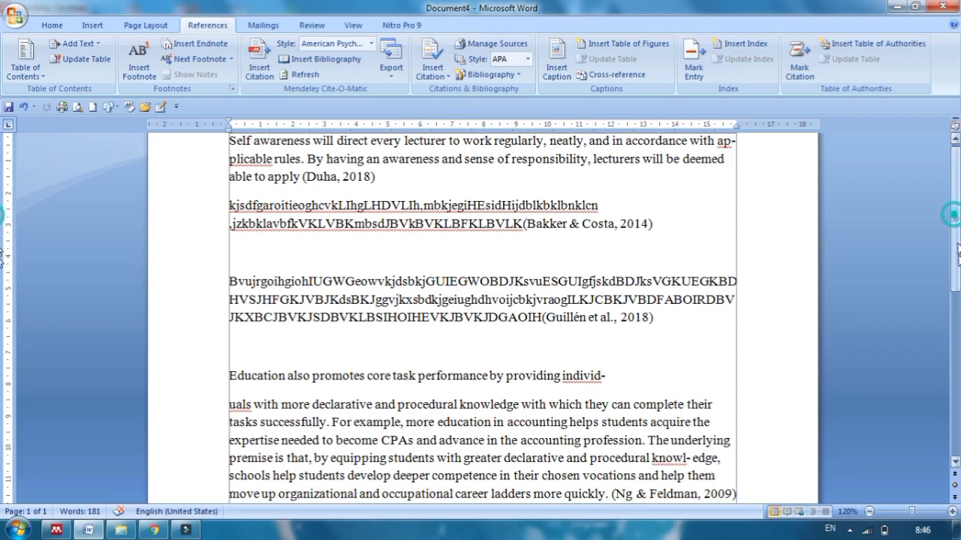
scroll(950, 218, "down", 3)
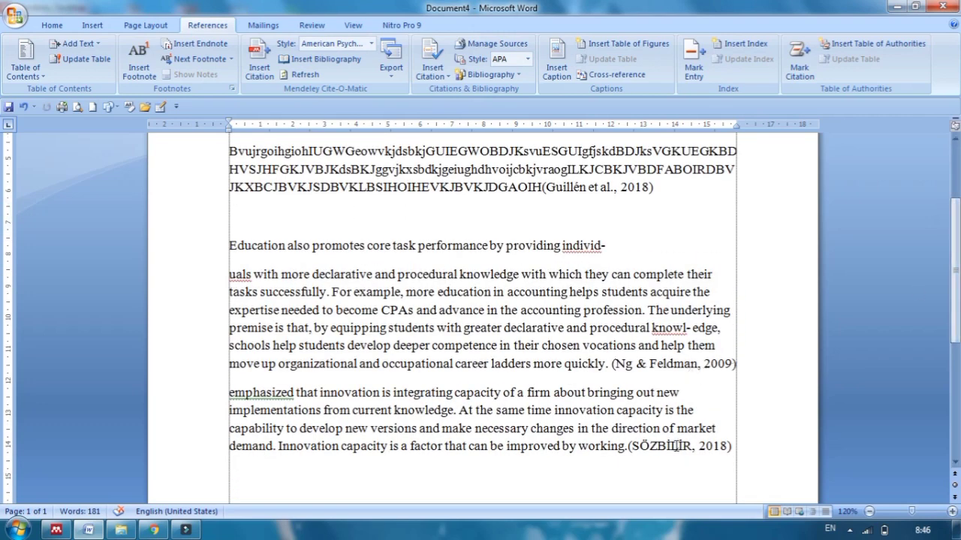
left_click(607, 246)
key("Delete")
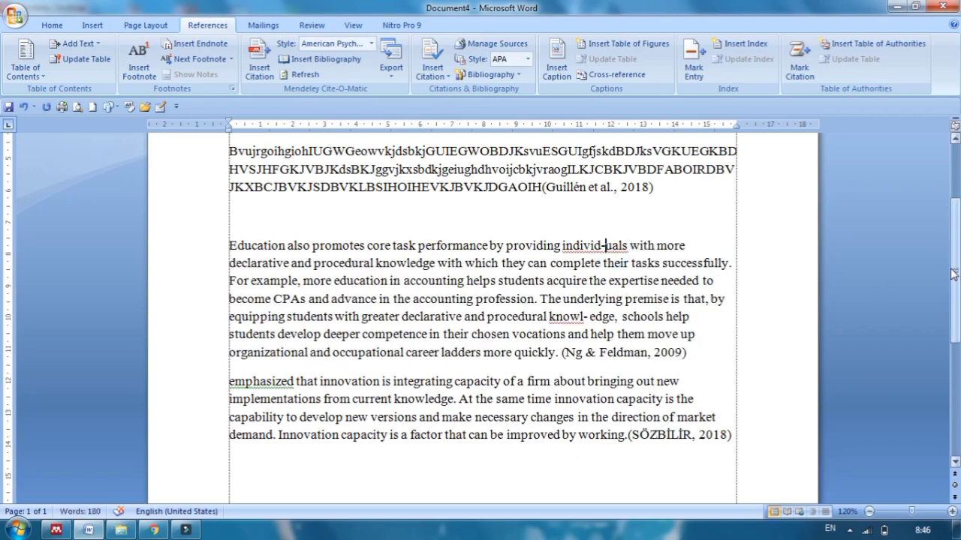
left_click_drag(953, 274, 952, 210)
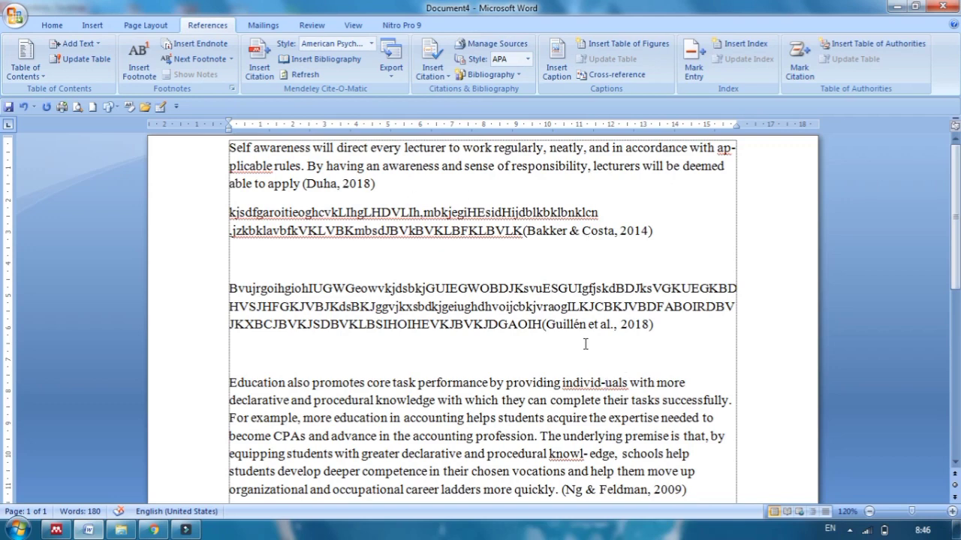
scroll(605, 383, "down", 3)
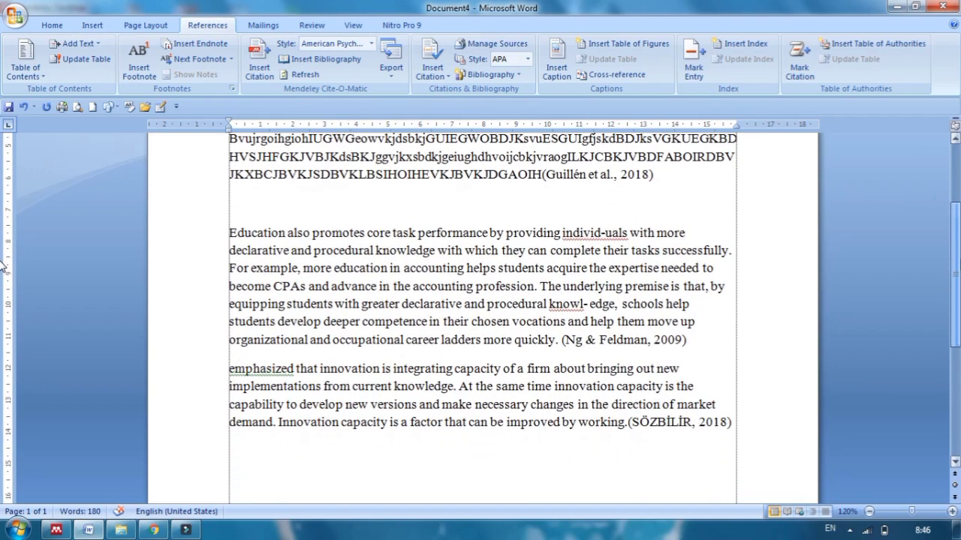
scroll(3, 266, "up", 3)
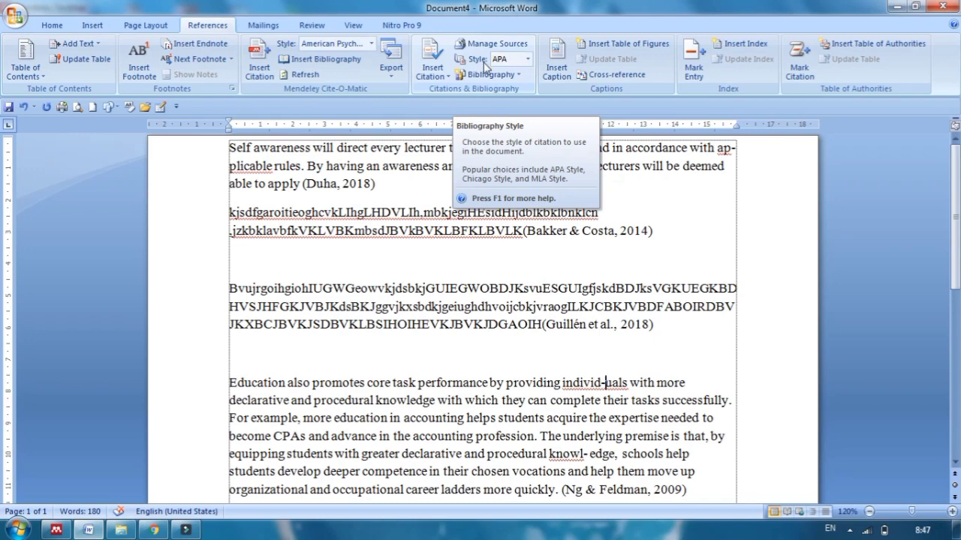
left_click(530, 63)
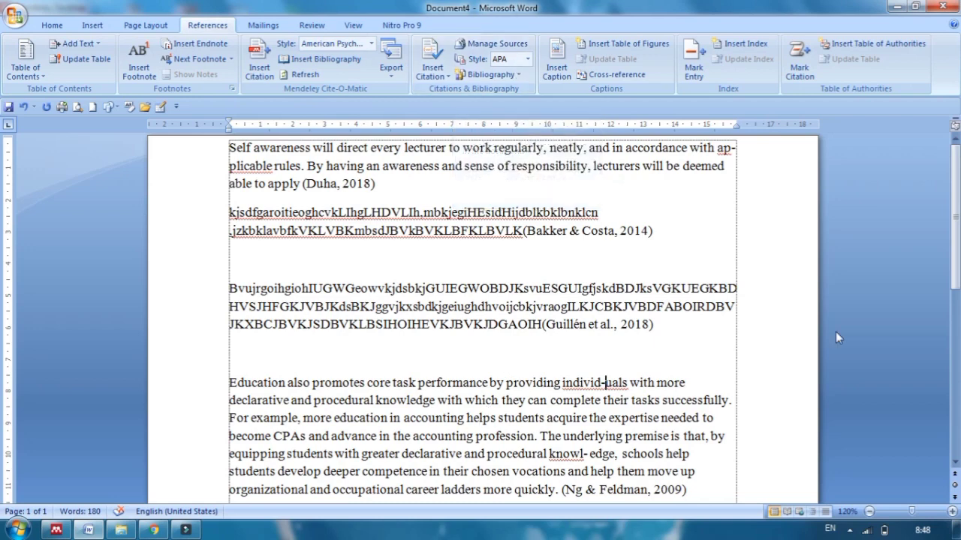
- Insert a page break after the last 2018 citation and write the heading "DAFTAR PUSTAKA" on the new page
left_click_drag(957, 197, 958, 315)
scroll(953, 315, "down", 4)
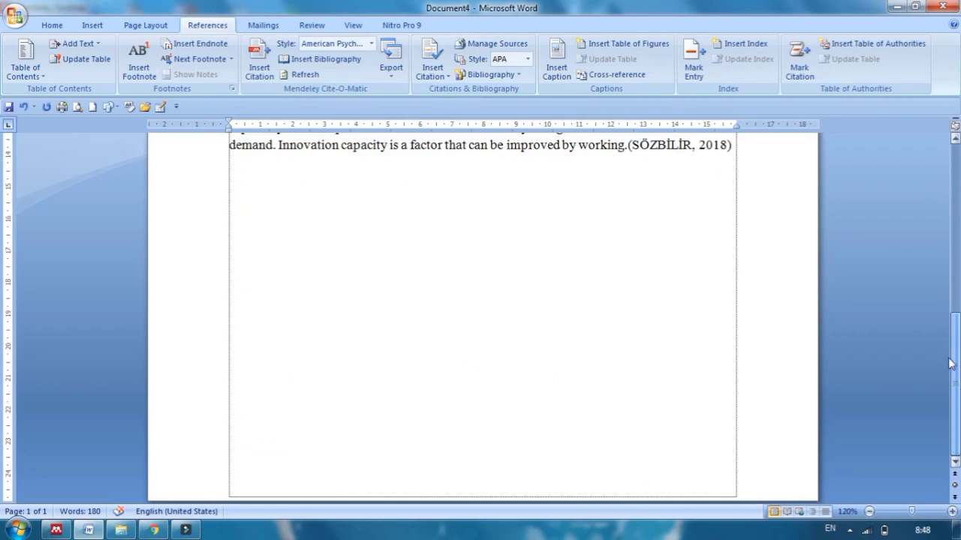
scroll(742, 186, "up", 1)
left_click(737, 185)
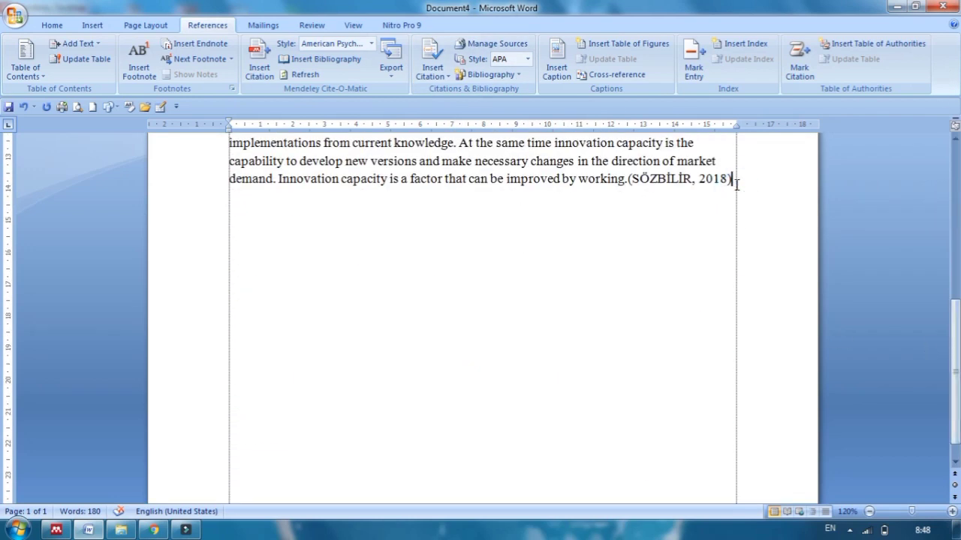
key("ctrl+Return")
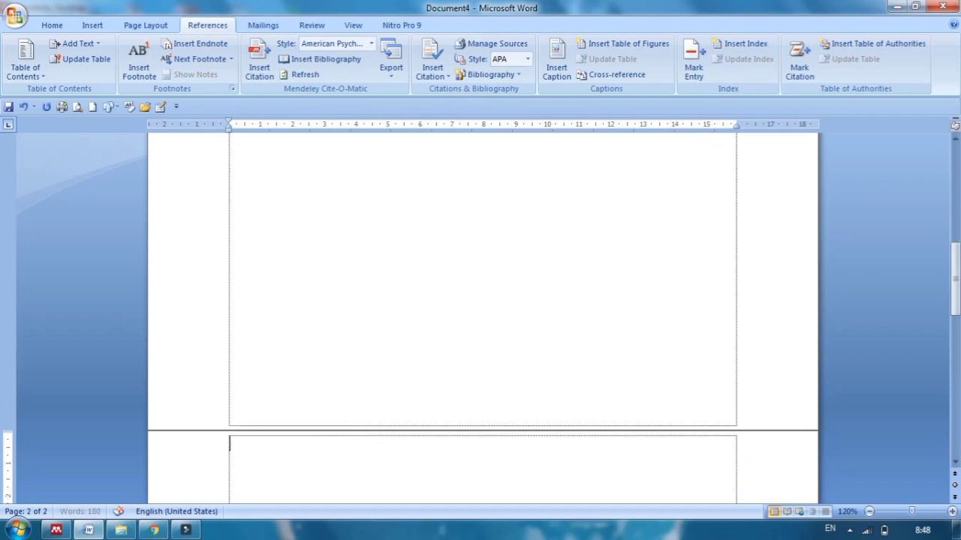
type("DAF")
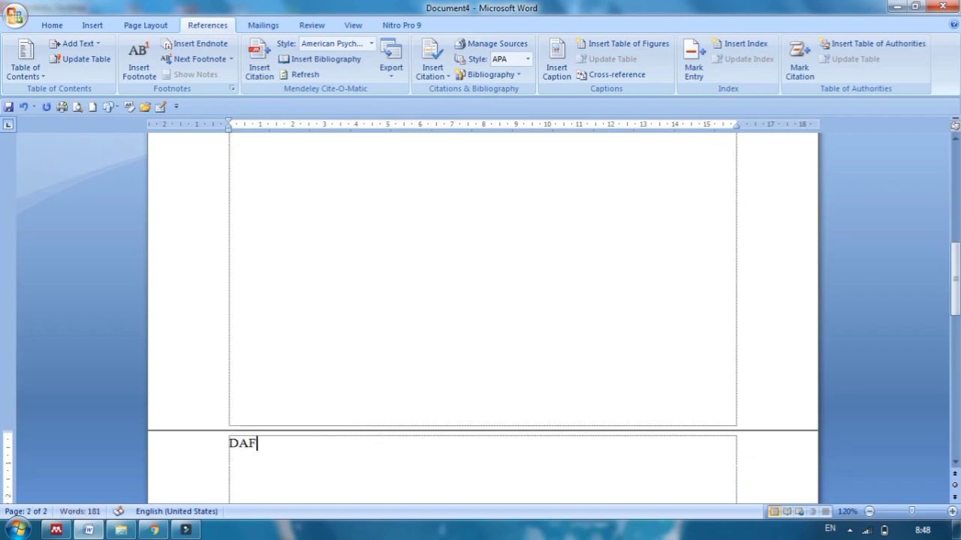
type("TAR PUSTAKA")
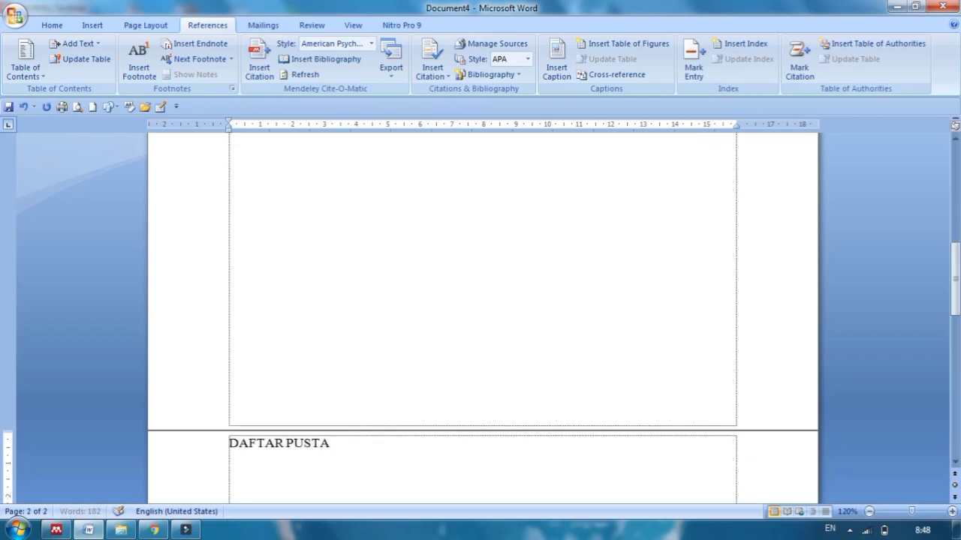
- Center and bold the "DAFTAR PUSTAKA" heading, and place the insertion point on the line below it
left_click(52, 25)
left_click(325, 71)
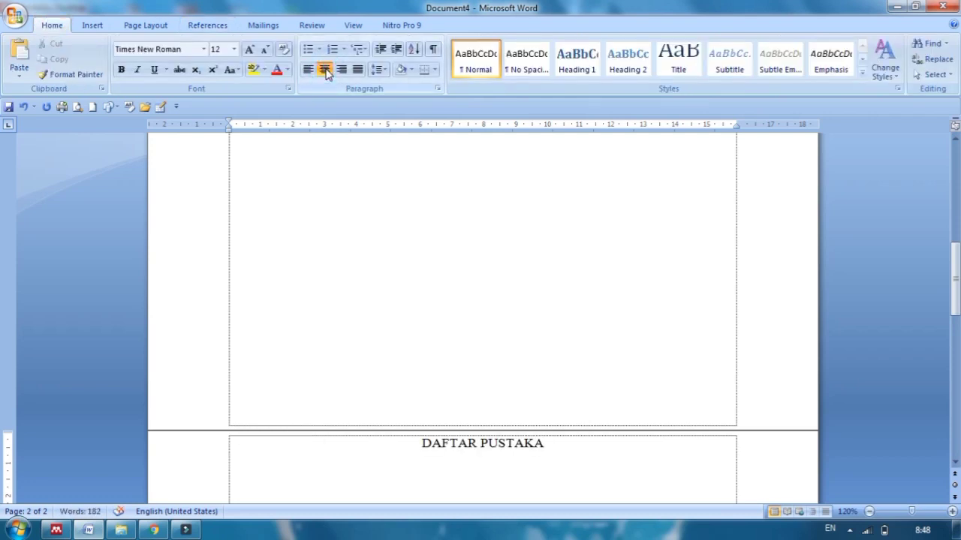
key("shift+Left")
key("shift+Left")
key("shift+Left")
key("shift+Left")
key("shift+Left")
key("shift+Left")
key("shift+Left")
key("shift+Left")
key("shift+Left")
key("shift+Left")
key("shift+Left")
key("shift+Left")
key("shift+Left")
key("shift+Left")
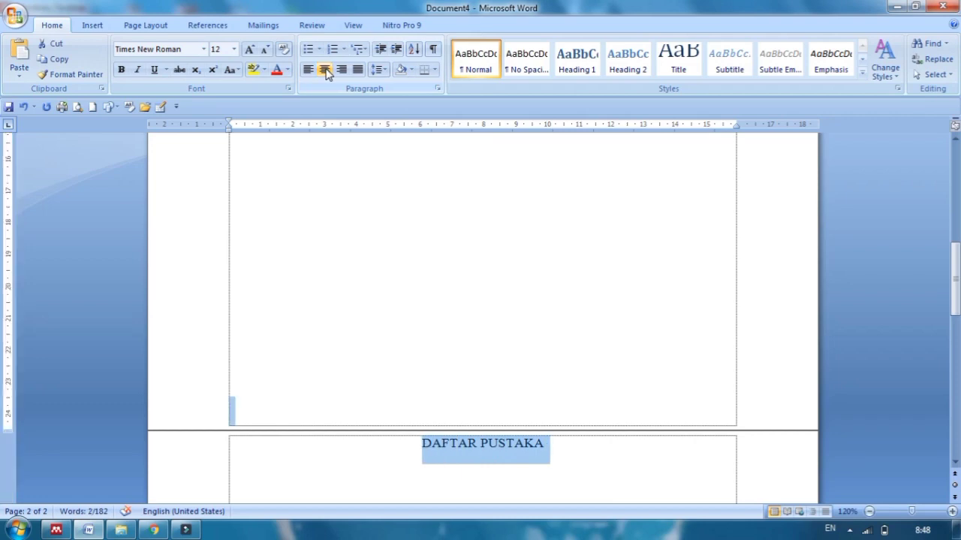
key("ctrl+b")
key("Down")
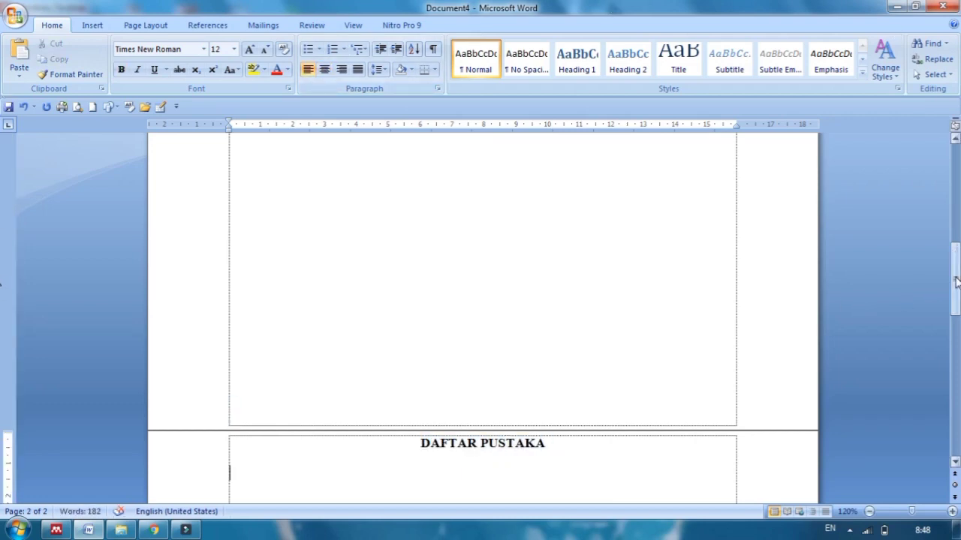
- Insert the Mendeley bibliography below the "DAFTAR PUSTAKA" heading and view the generated reference list
left_click_drag(955, 280, 960, 290)
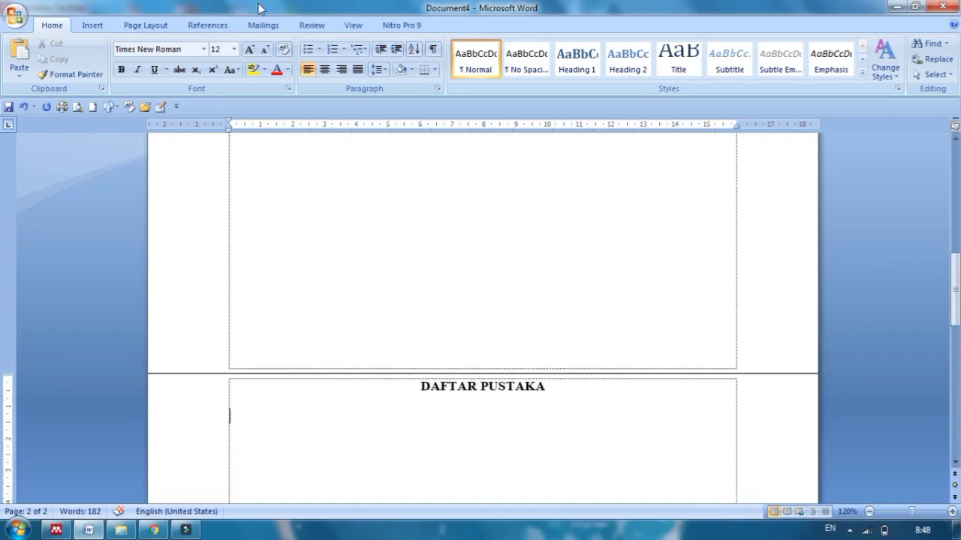
left_click(210, 25)
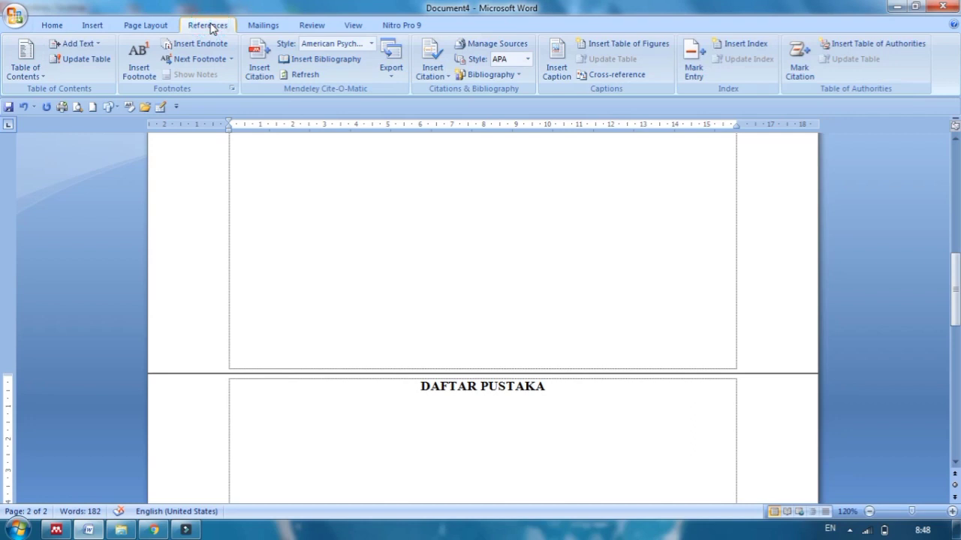
left_click(322, 64)
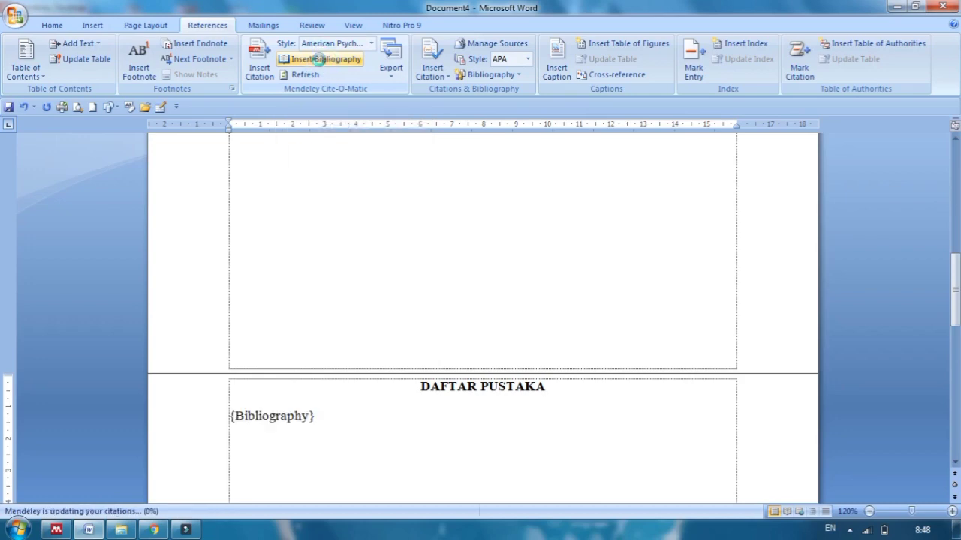
left_click_drag(956, 301, 957, 345)
mouse_move(3, 347)
left_mouse_down()
mouse_move(947, 341)
mouse_move(941, 204)
mouse_move(956, 178)
mouse_move(957, 213)
mouse_move(0, 236)
mouse_move(2, 347)
left_mouse_up()
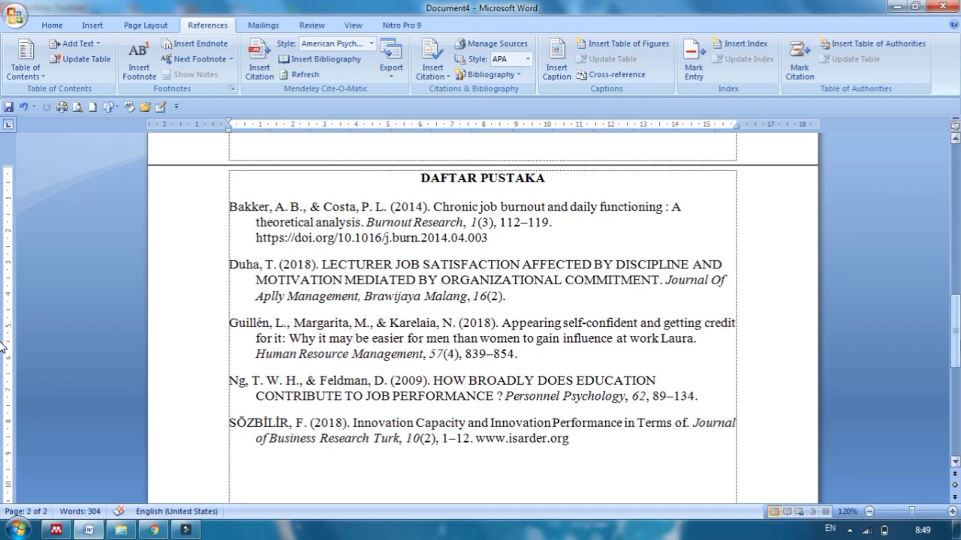